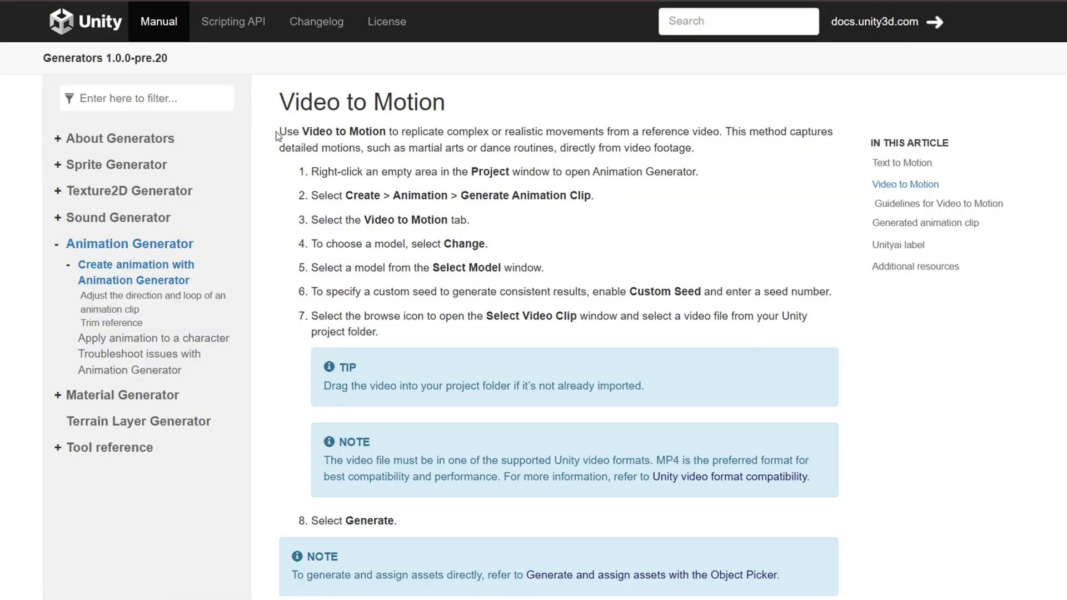
Highlight the Video to Motion introduction paragraph, then clear the highlight
left_click_drag(278, 136, 674, 149)
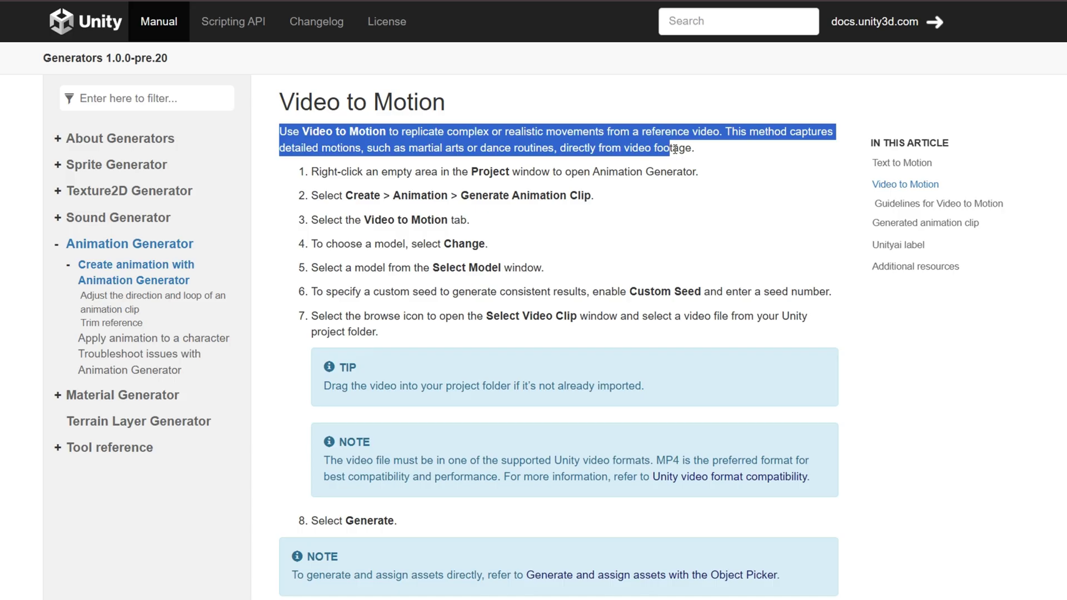
left_click(716, 157)
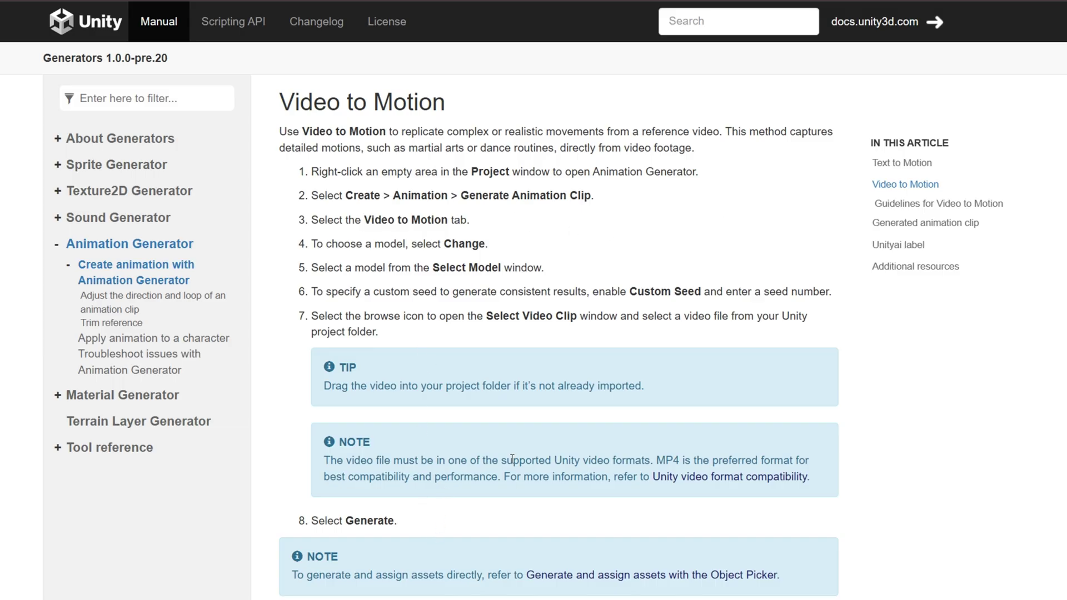
scroll(743, 356, "down", 6)
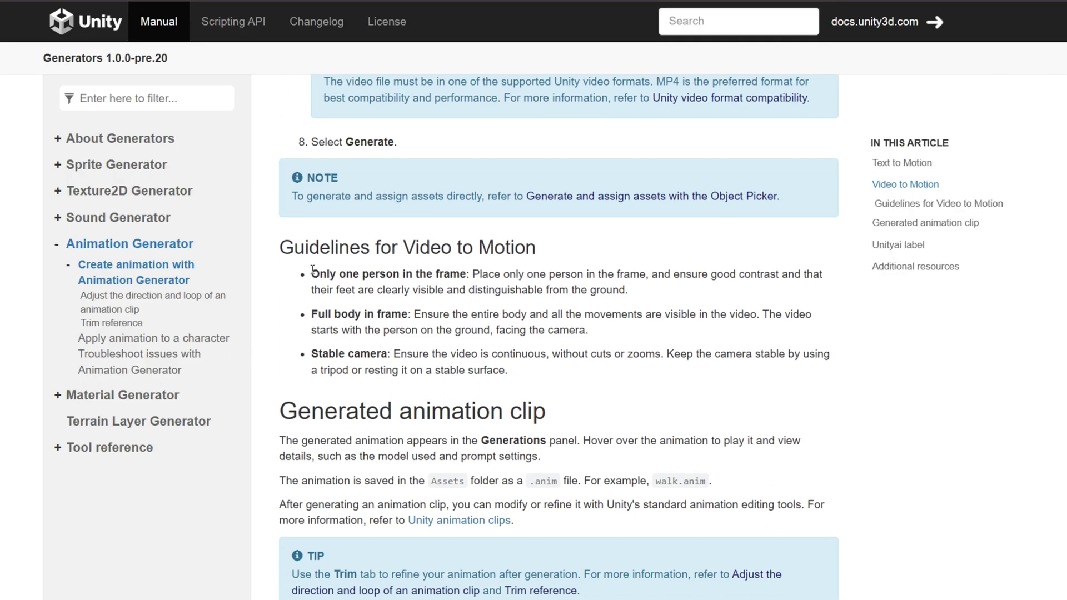
left_click_drag(310, 274, 624, 378)
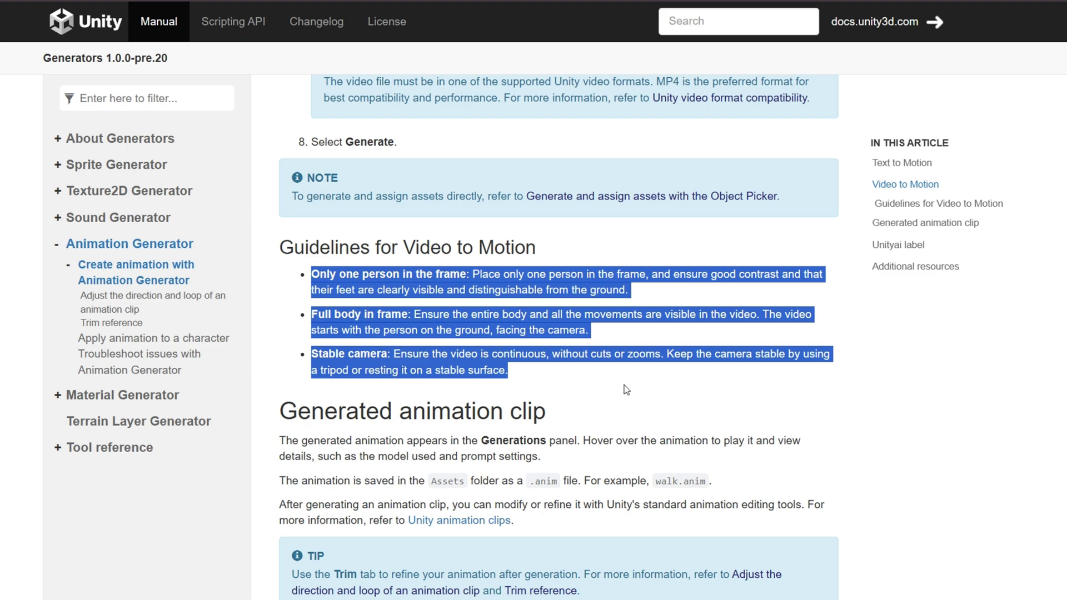
left_click(626, 389)
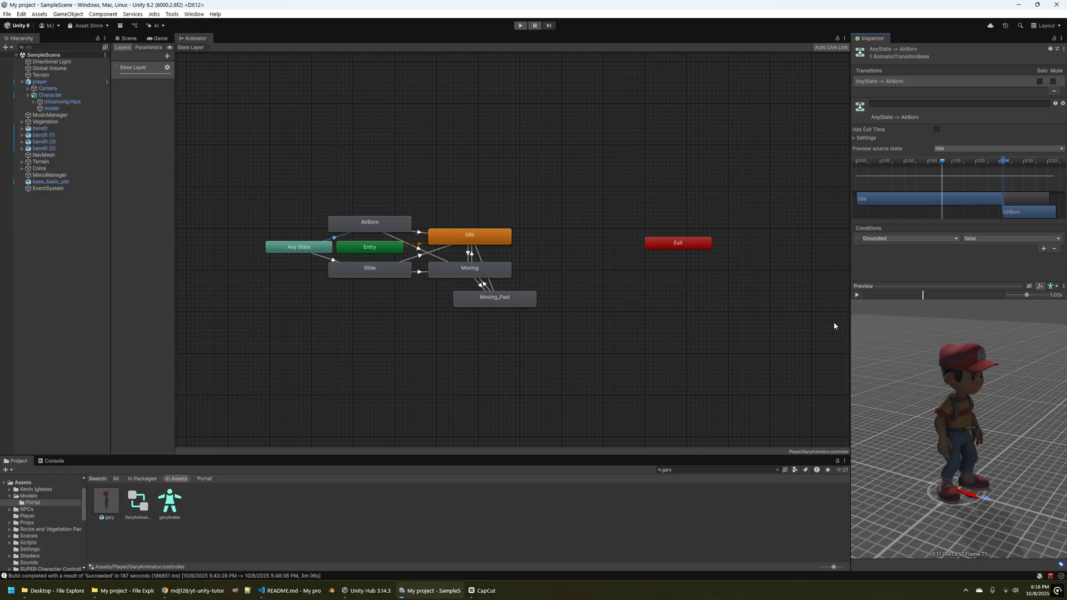
Check AirBorn's HumanM@Jump01 motion clip, then play and pause the Any State to AirBorn transition preview
left_click(371, 230)
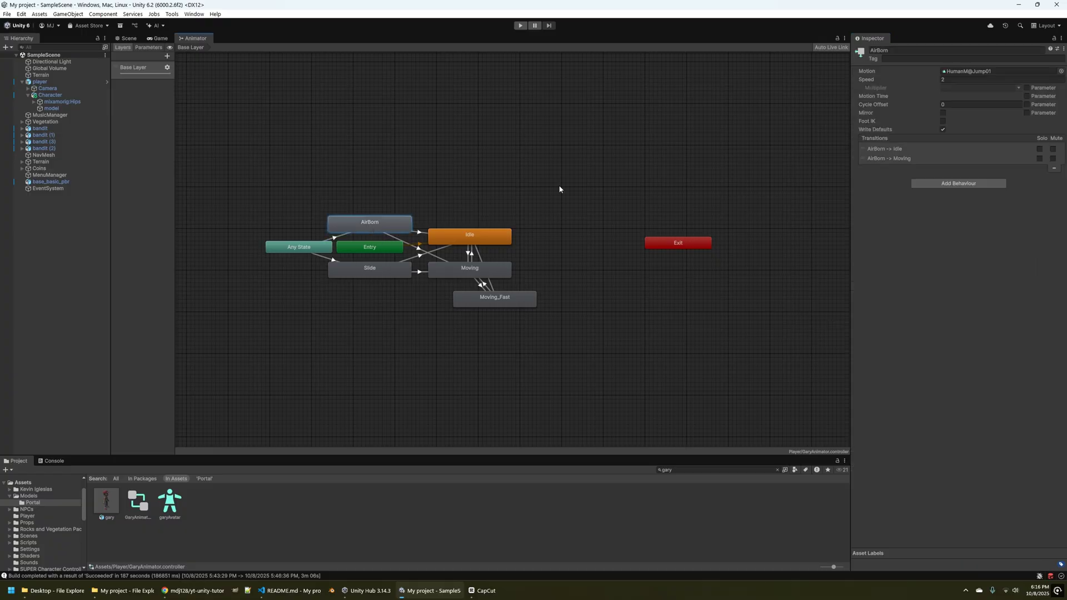
left_click(972, 71)
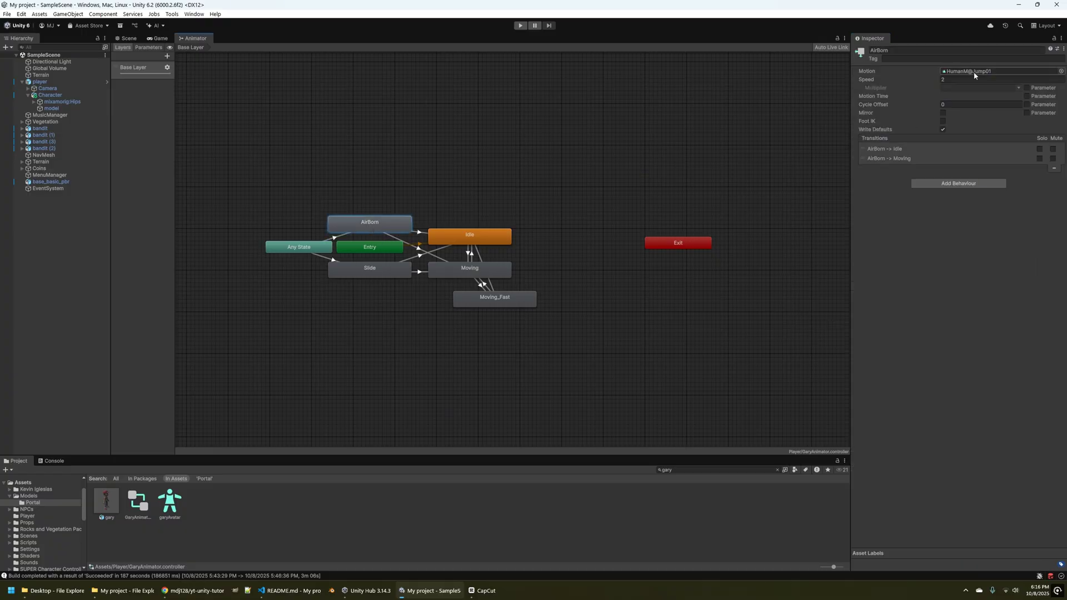
left_click(324, 242)
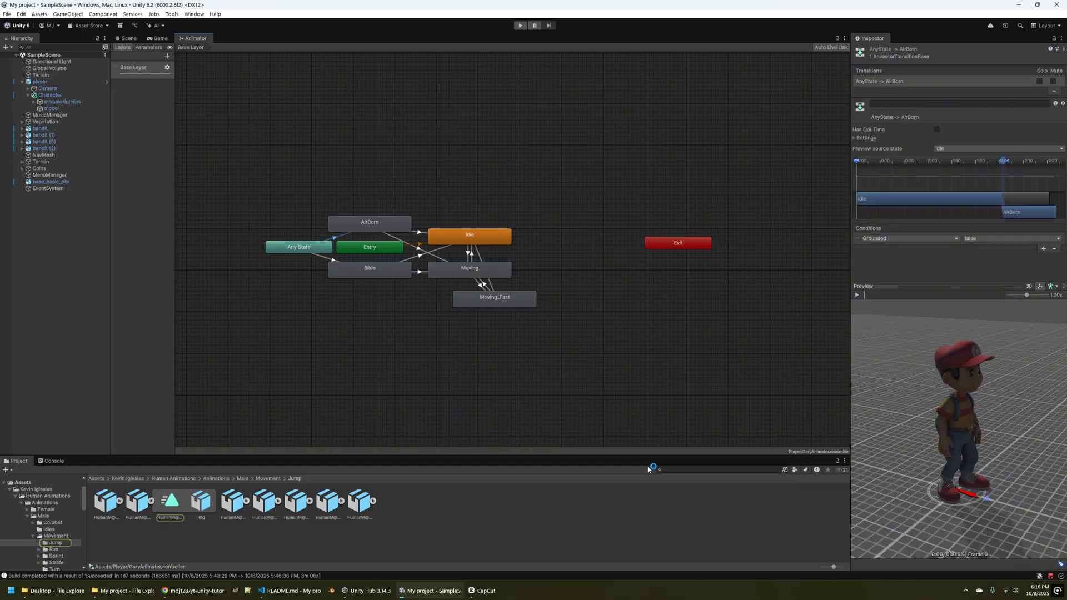
left_click(857, 295)
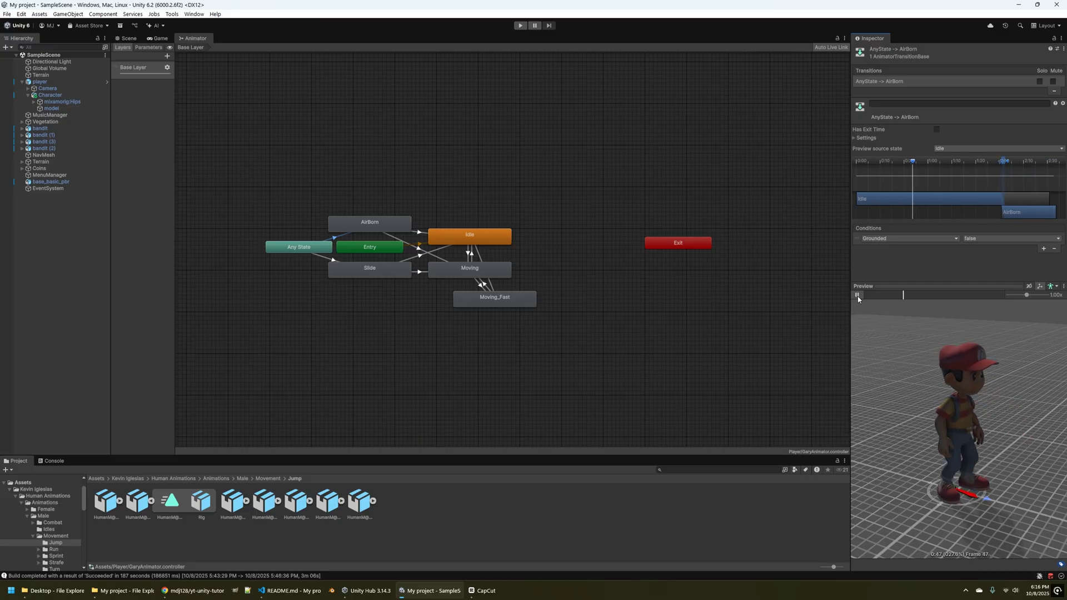
left_click(857, 295)
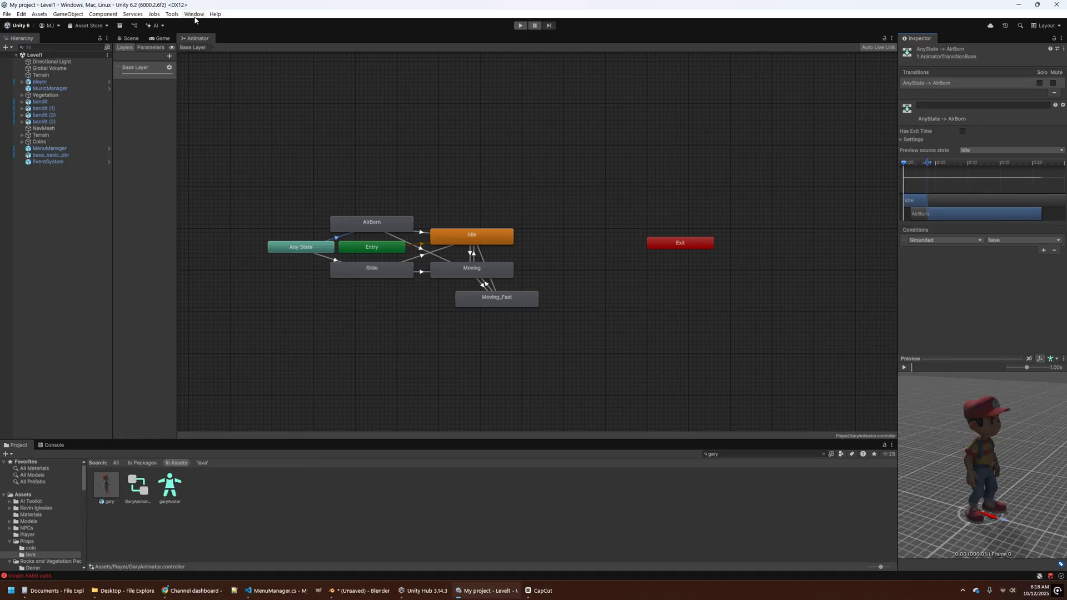
Open the Package Manager and select the com.unity.ai.toolkit package ID
left_click(194, 14)
mouse_move(221, 156)
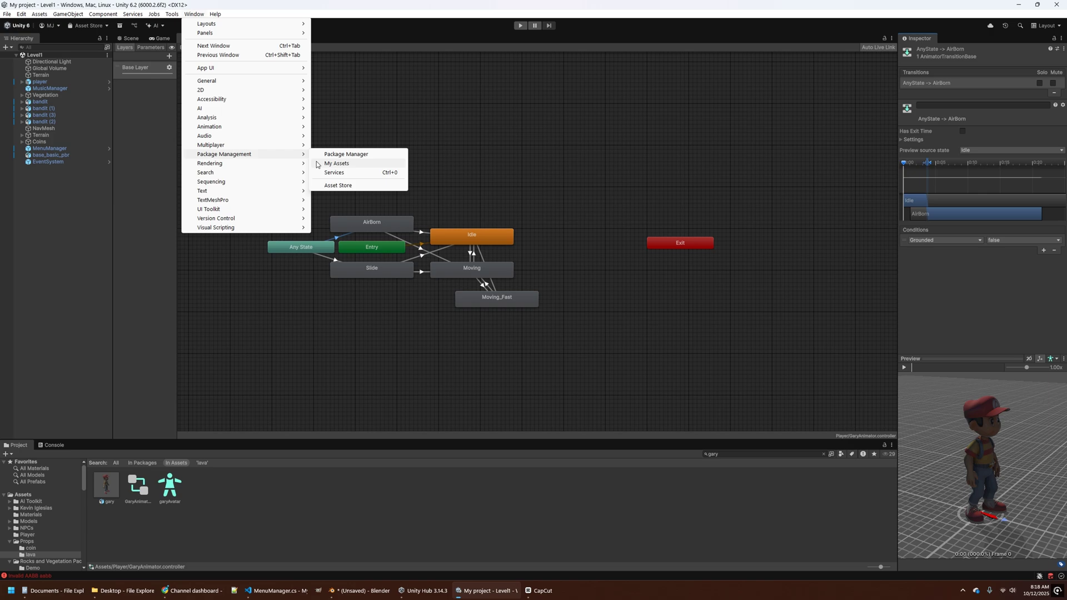
left_click(355, 154)
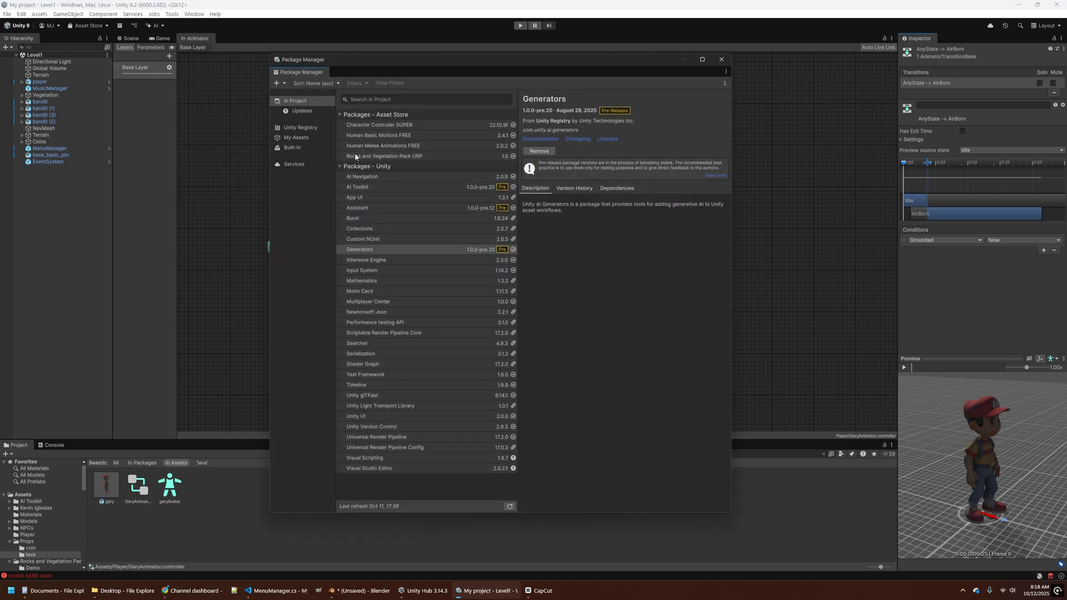
left_click(364, 188)
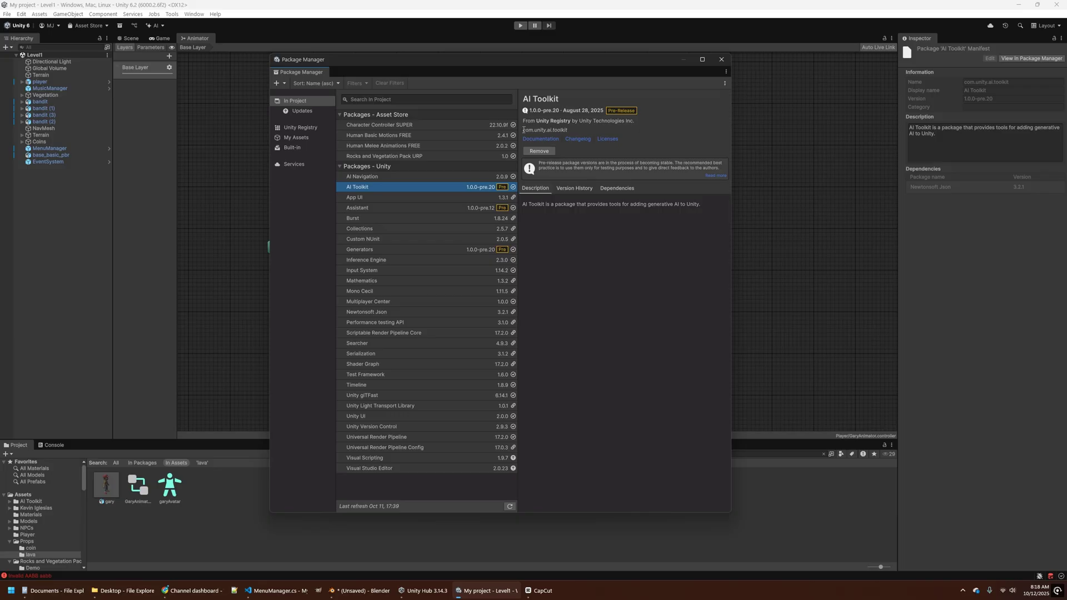
left_click_drag(524, 130, 569, 130)
Install the package by name as com.unity.ai.toolkit
left_click(282, 86)
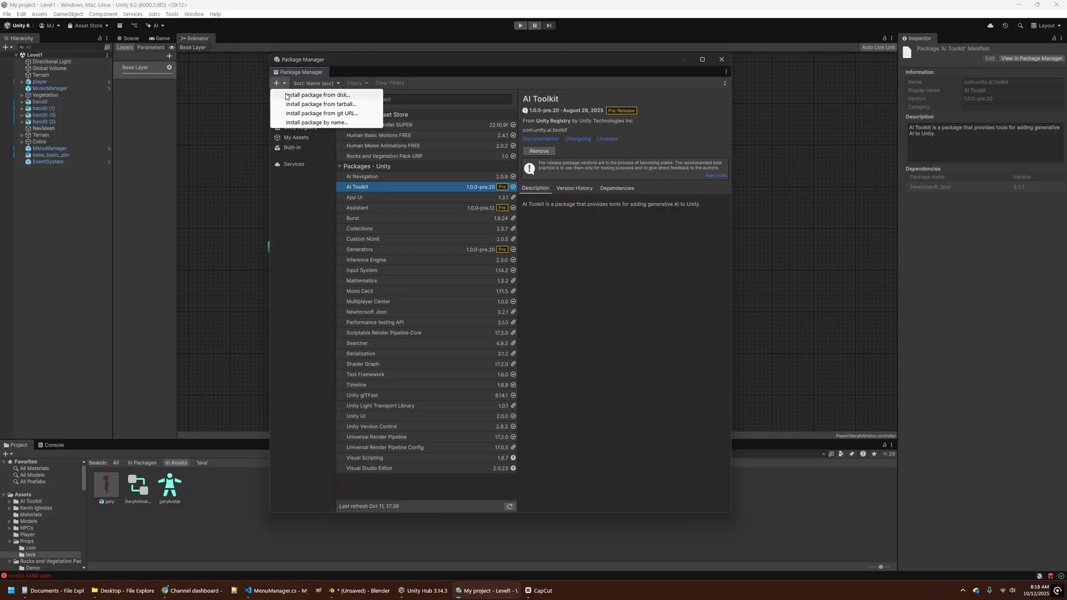
left_click(316, 122)
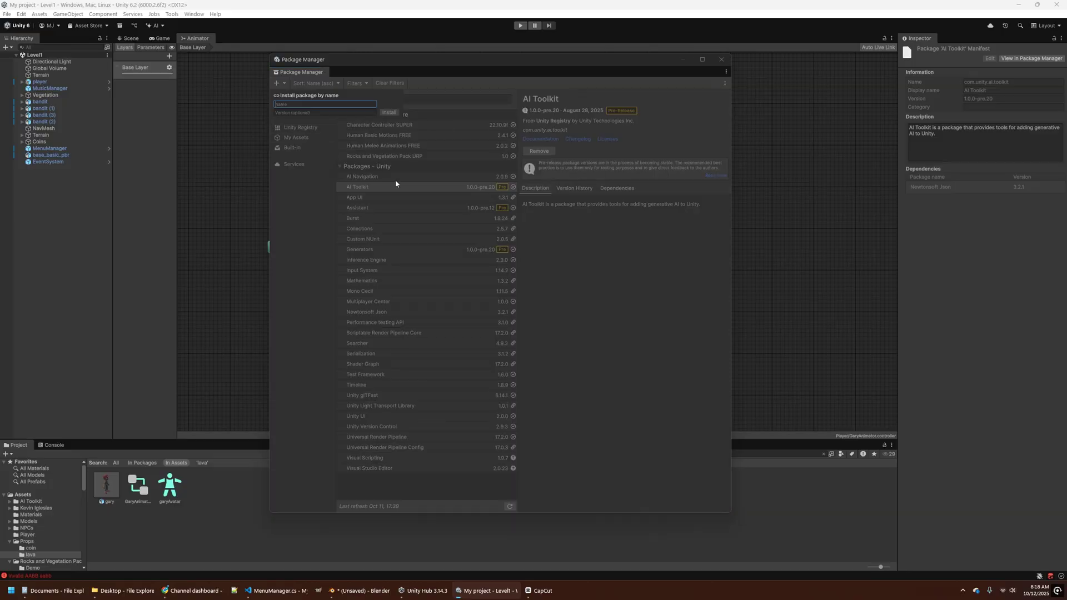
type("com.unity.ai.toolkit")
left_click(389, 189)
Confirm the com.unity.ai.assistant and com.unity.ai.generators packages are present
left_click(389, 211)
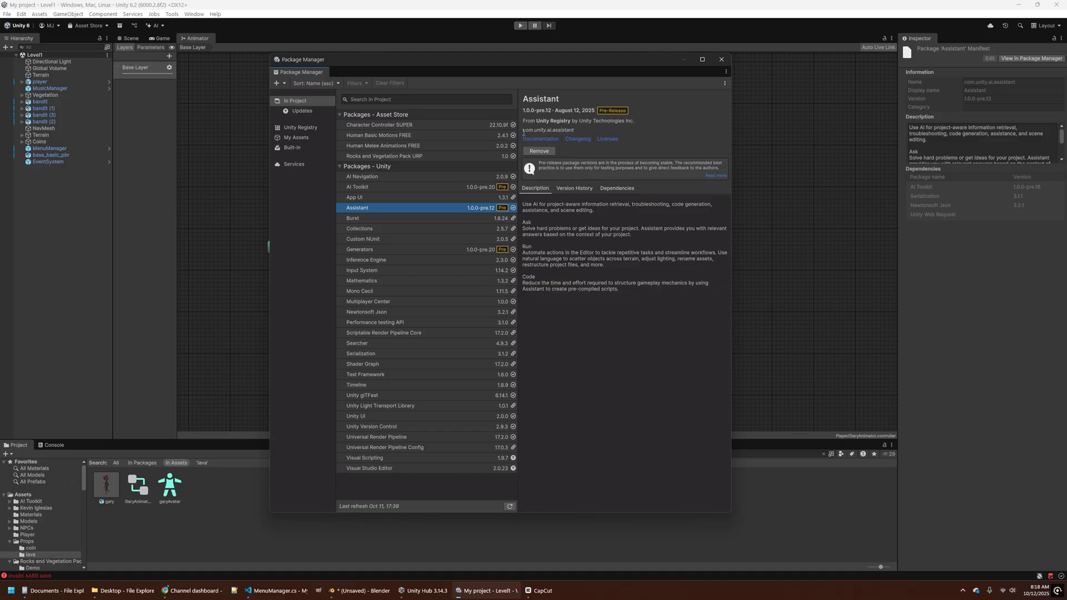
left_click_drag(522, 130, 569, 129)
left_click(391, 251)
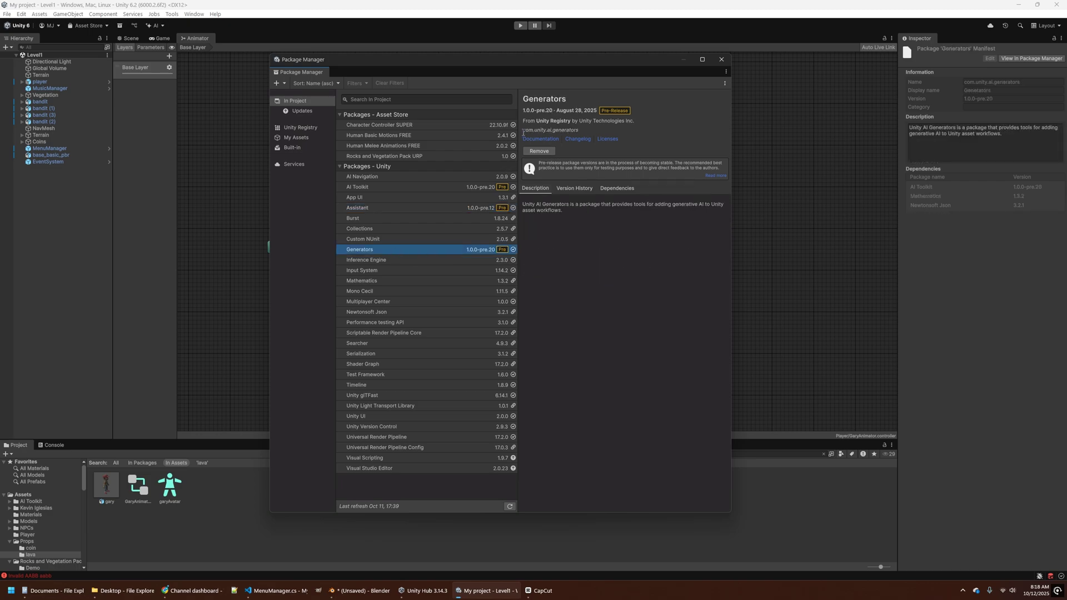
left_click_drag(523, 131, 580, 132)
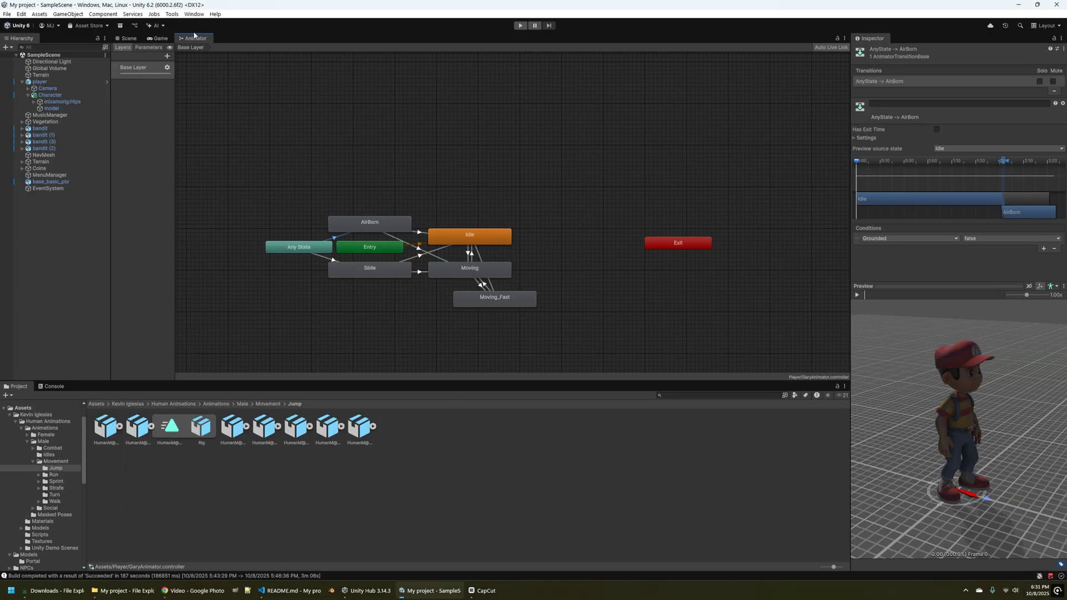
Accept the Unity AI terms and create a New Animation asset via Generate New > Animation
left_click(156, 26)
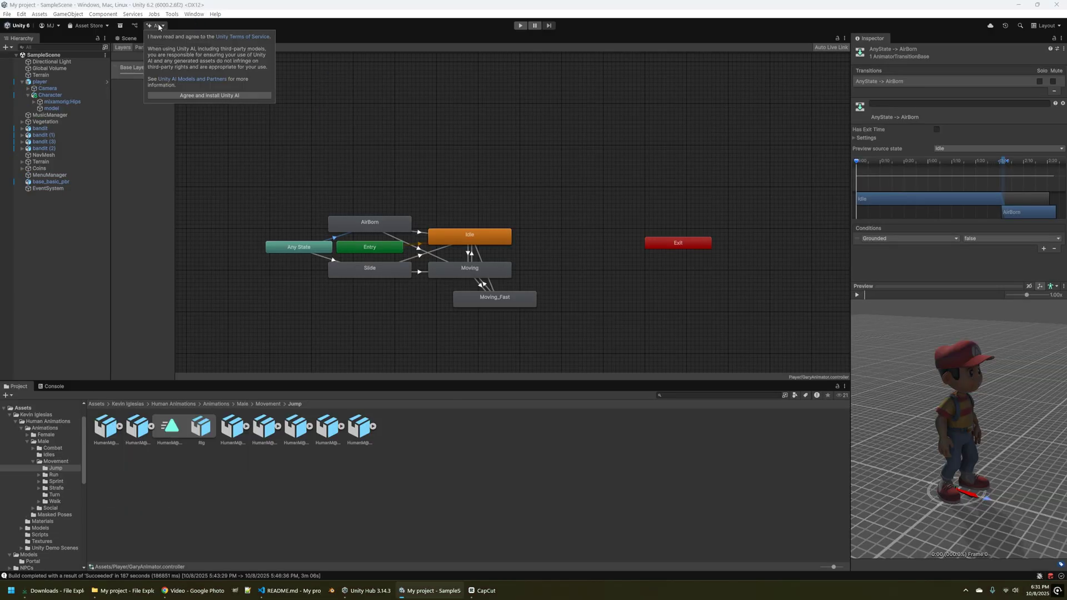
left_click(211, 95)
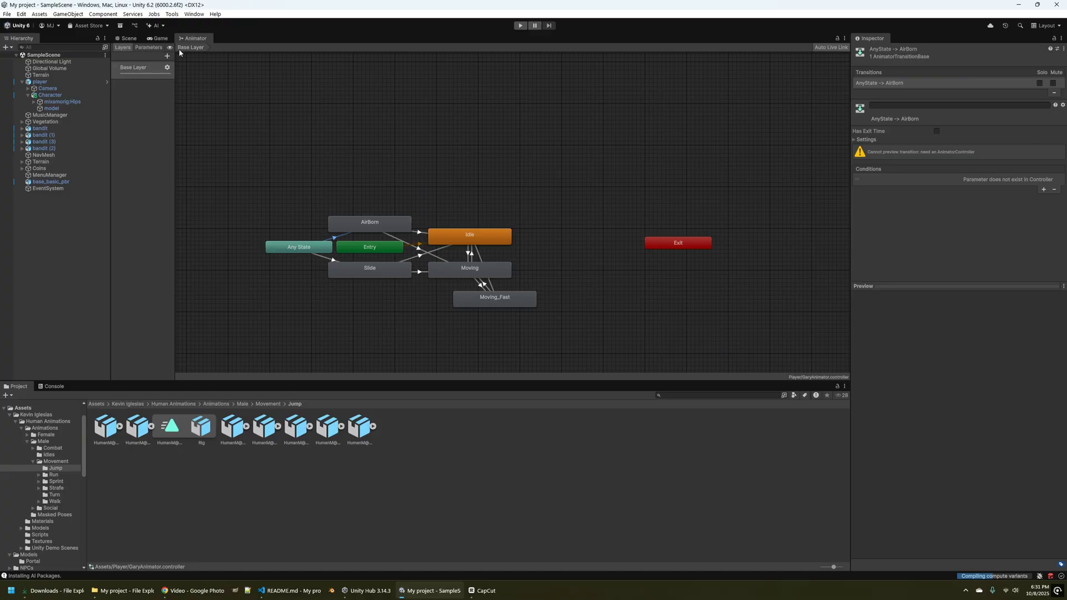
left_click(163, 26)
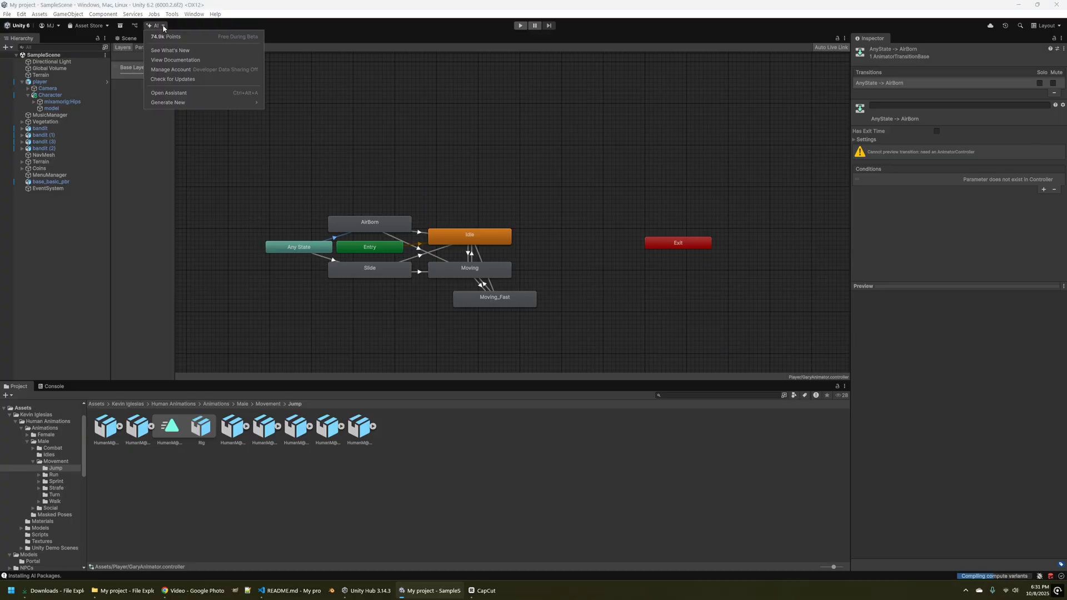
mouse_move(186, 104)
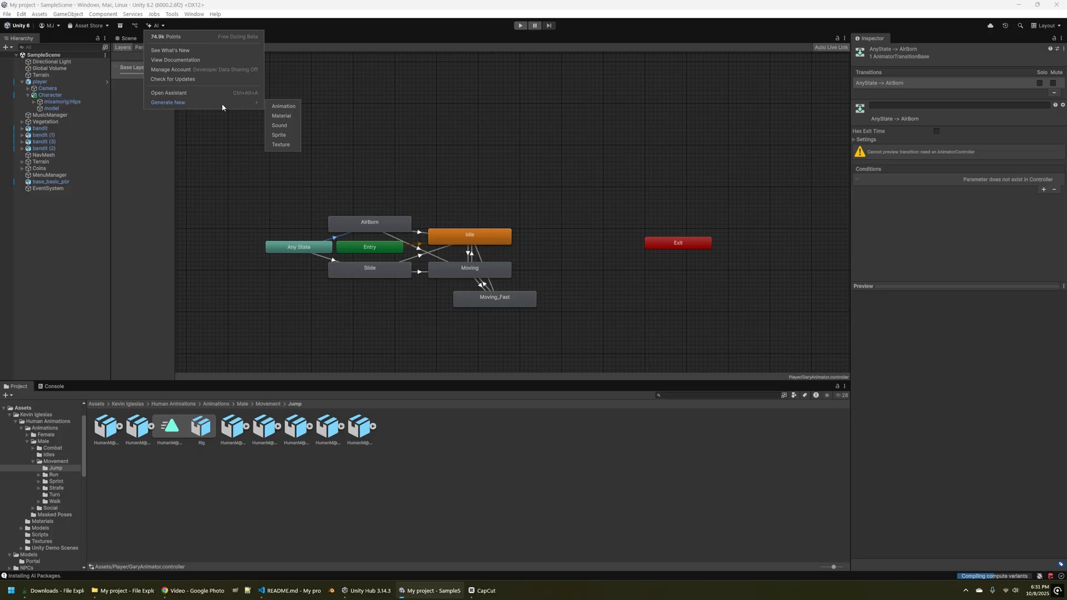
left_click(283, 106)
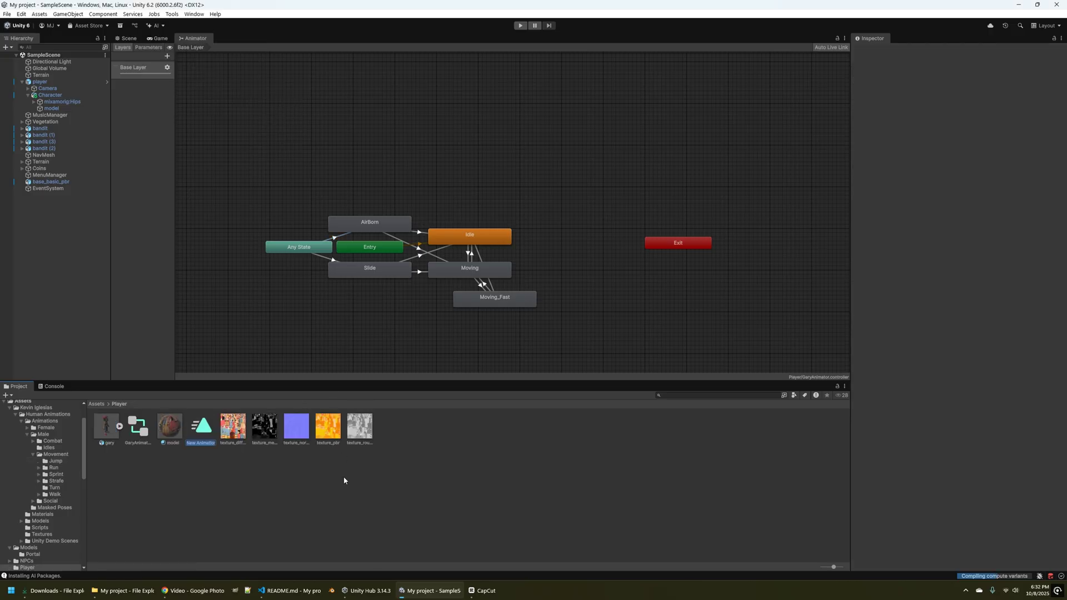
Name the asset custom_jump, set its generator to Video to Motion, and bring up Downloads
type("custom_jump")
key("Return")
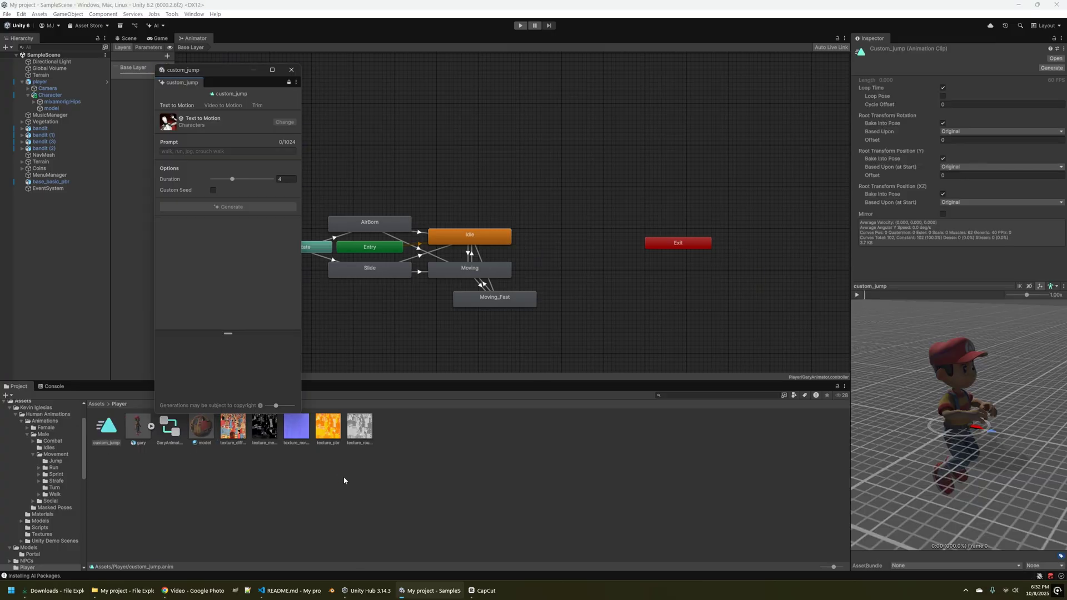
left_click_drag(219, 72, 481, 195)
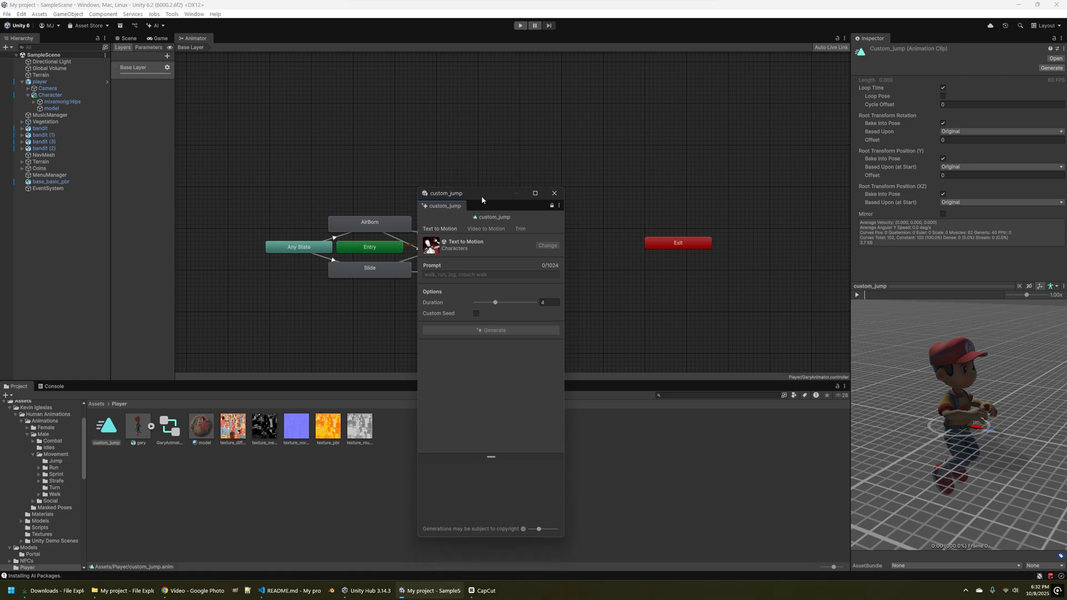
left_click(479, 232)
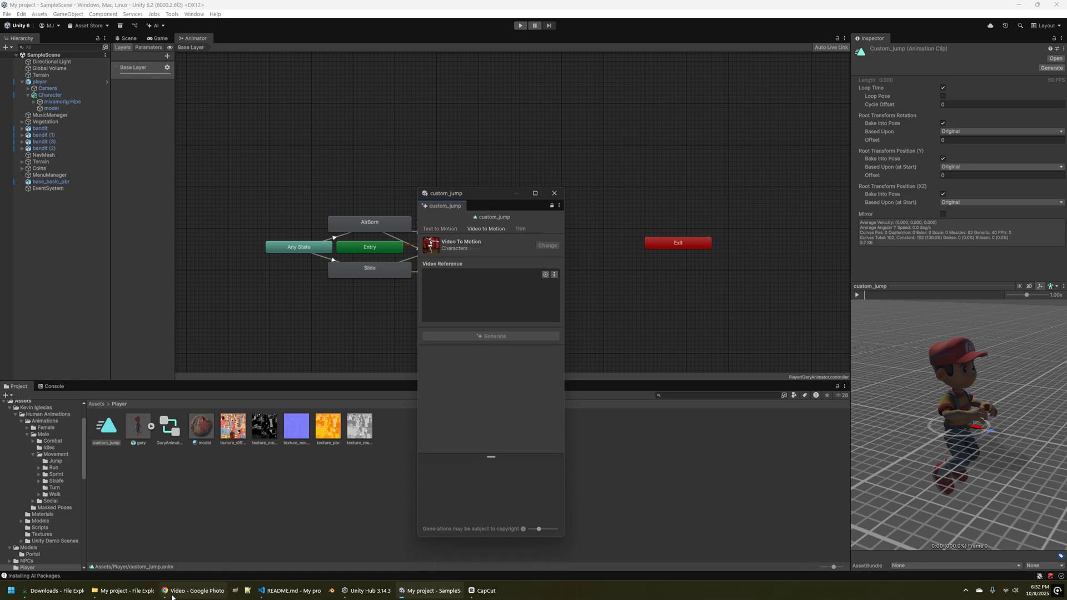
left_click(55, 591)
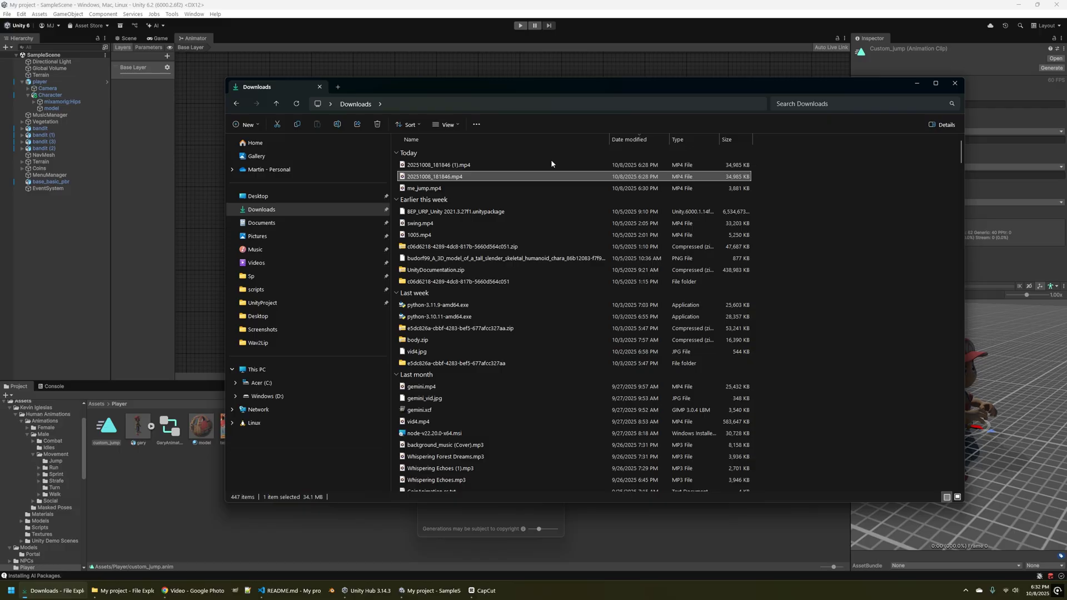
Sort Downloads newest first and drag me_jump.mp4 into Unity's Assets/Player folder
left_click(630, 139)
left_click(631, 139)
left_click_drag(532, 92, 594, 453)
left_click_drag(488, 528, 243, 480)
left_click_drag(396, 424, 387, 435)
left_click(225, 494)
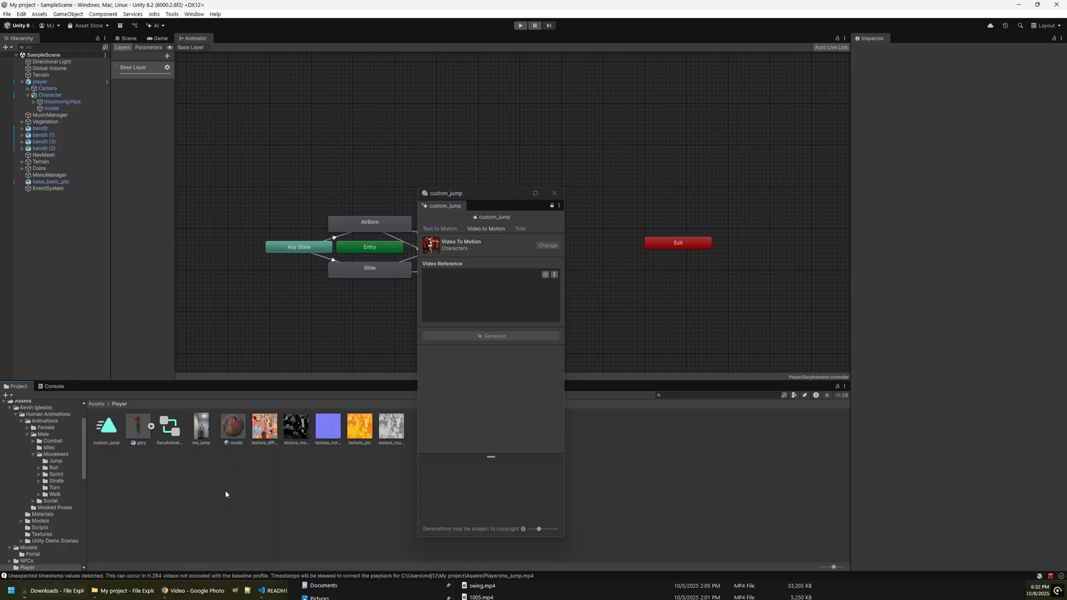
Preview me_jump, set it as custom_jump's Video Reference, and generate the motion
left_click(202, 425)
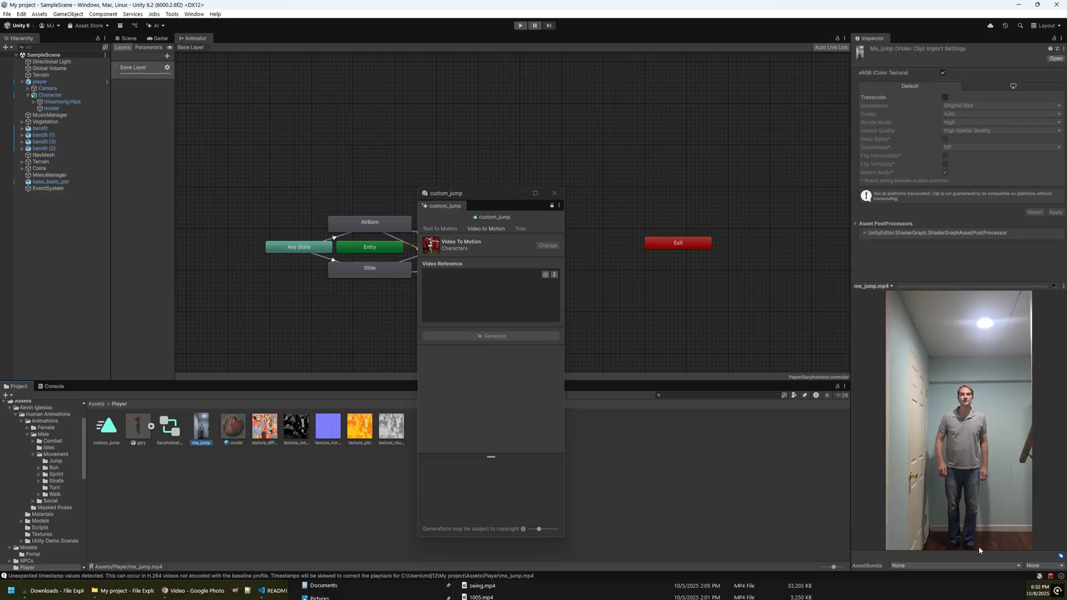
left_click(1054, 286)
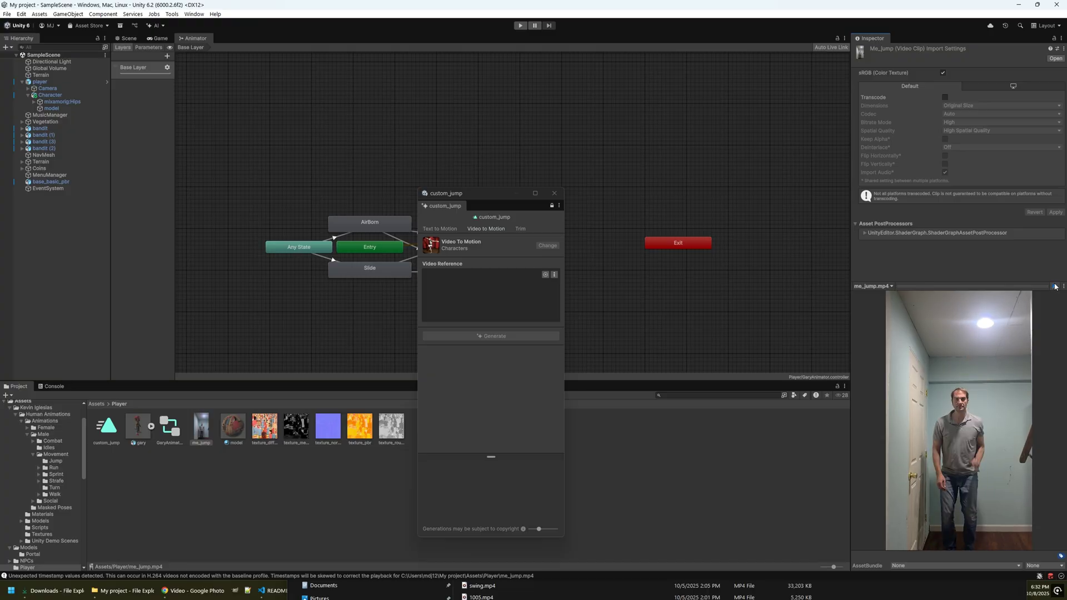
left_click_drag(195, 423, 479, 296)
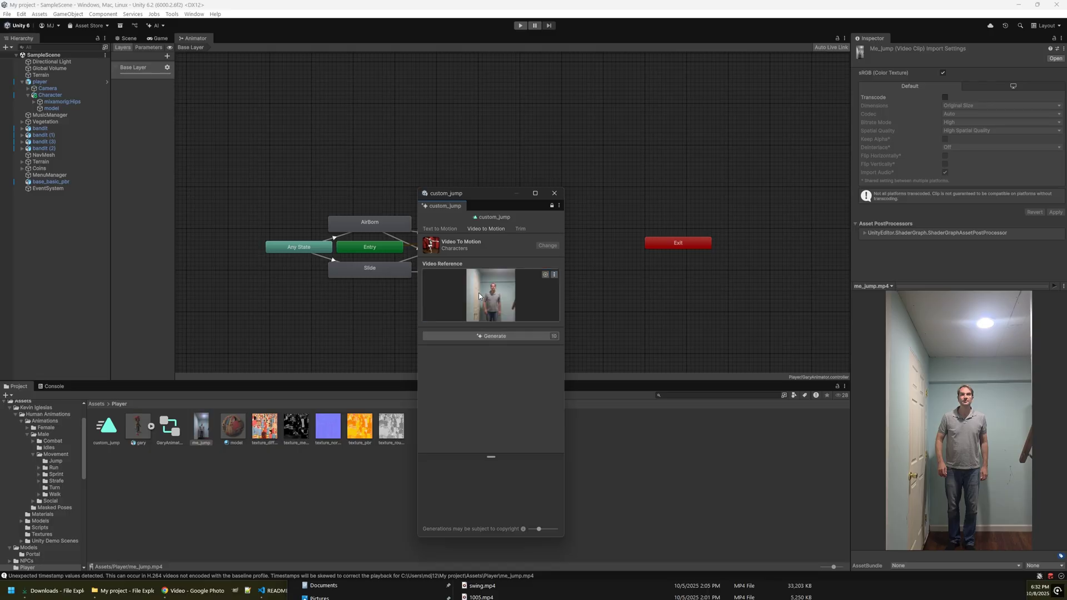
left_click(484, 337)
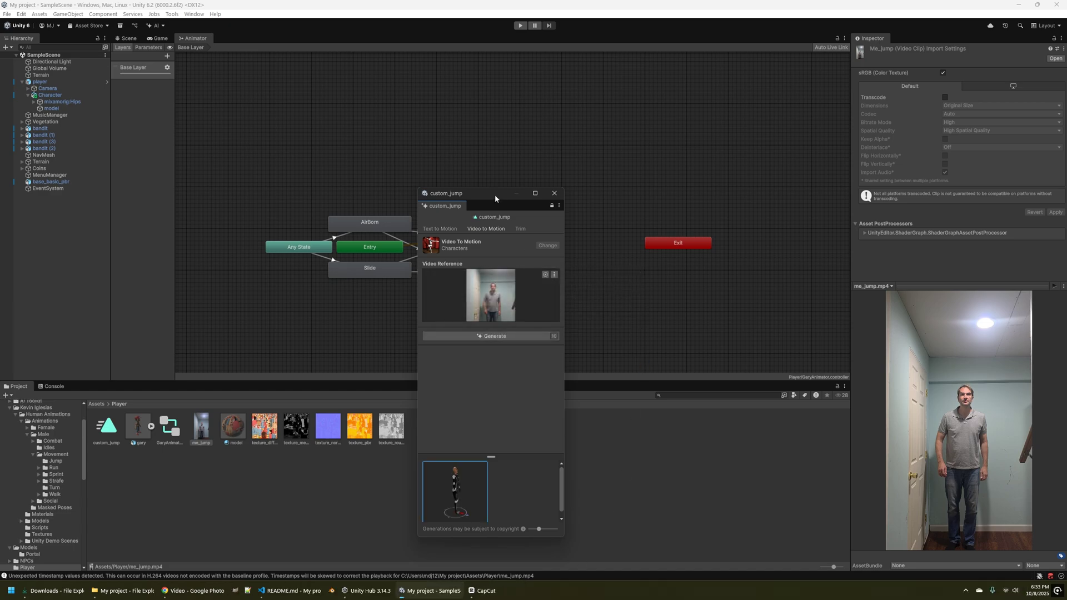
left_click_drag(495, 194, 508, 85)
left_click_drag(578, 428, 622, 500)
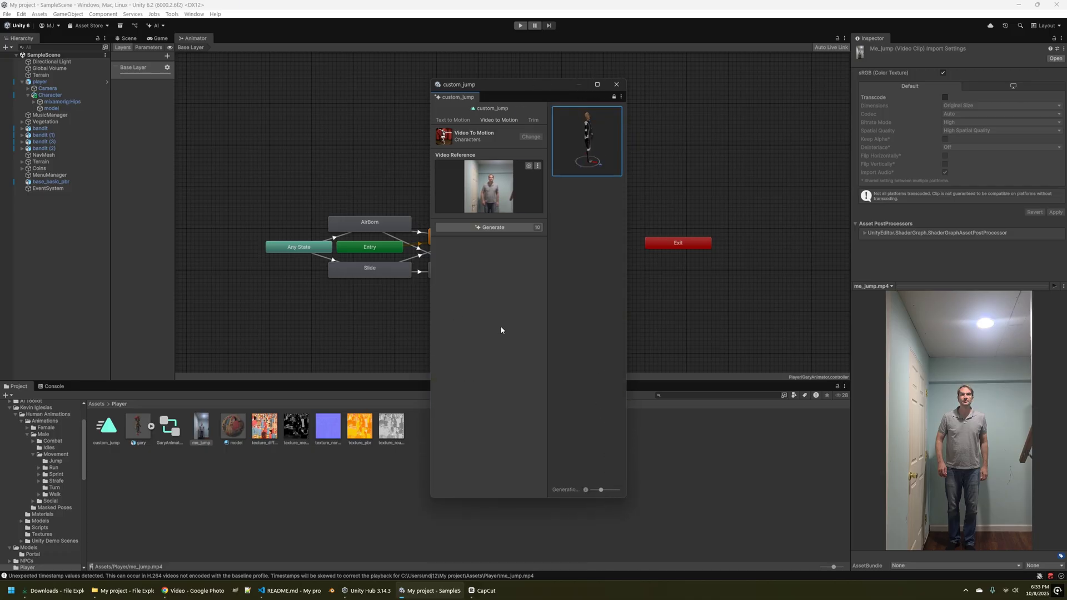
Widen the generator window and maximise the preview size to watch the generated jump
left_click_drag(628, 341, 734, 338)
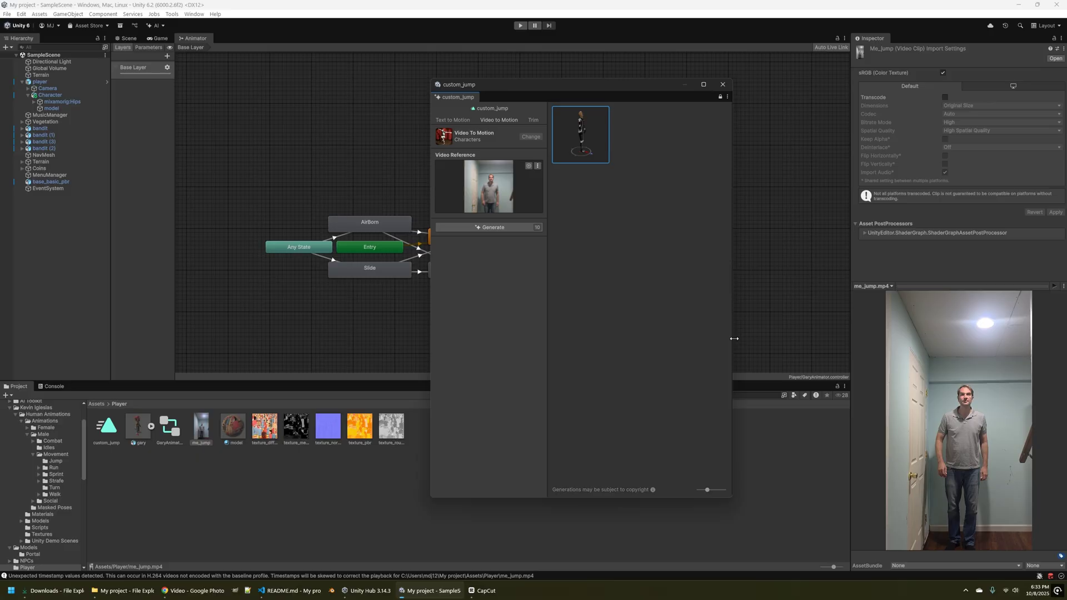
left_click_drag(706, 491, 730, 492)
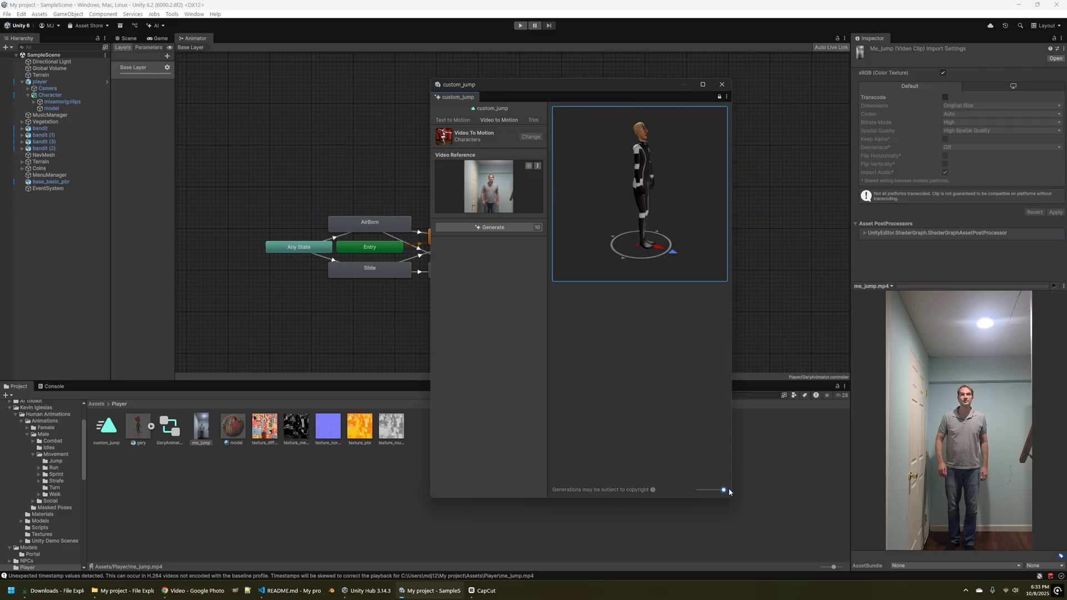
mouse_move(669, 196)
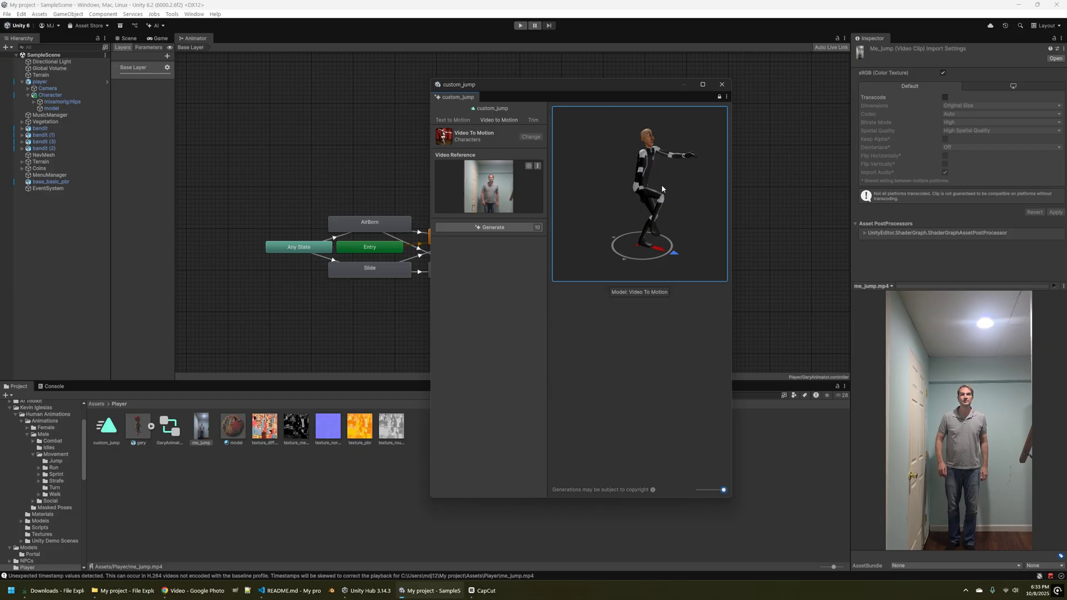
Assign custom_jump as AirBorn's Motion and play the Any State to AirBorn transition preview
left_click(723, 86)
left_click(370, 225)
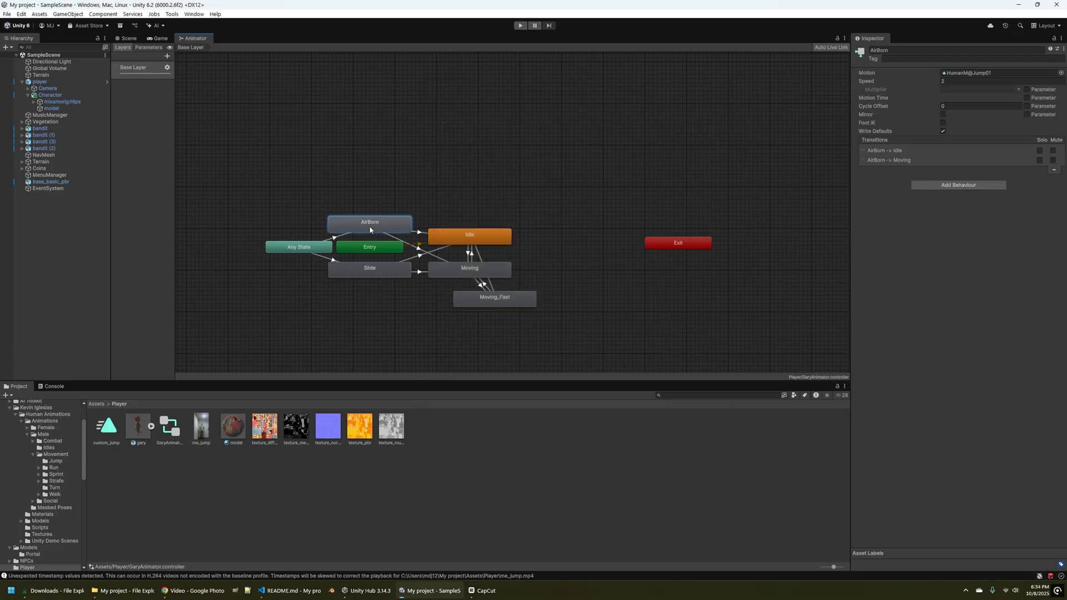
left_click(1061, 73)
type("c")
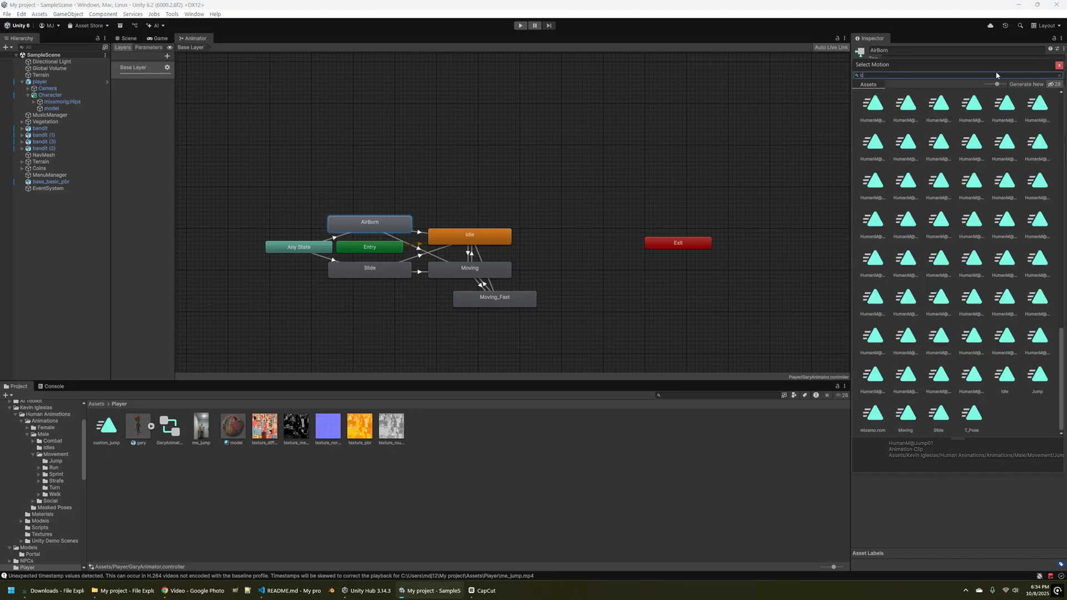
type("ustom")
double_click(906, 109)
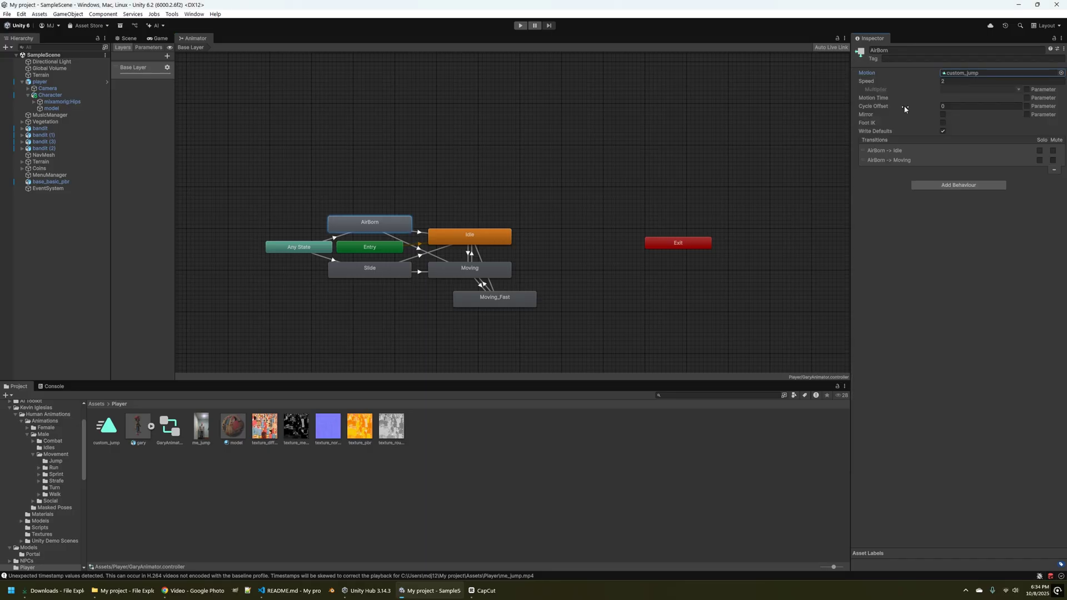
left_click(950, 258)
left_click(335, 240)
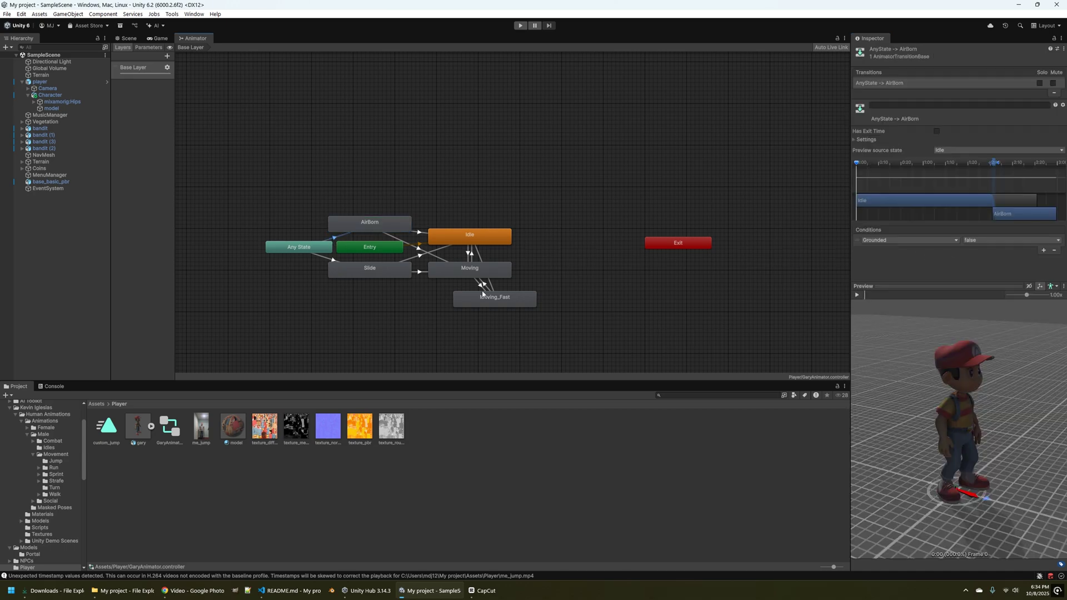
left_click(856, 295)
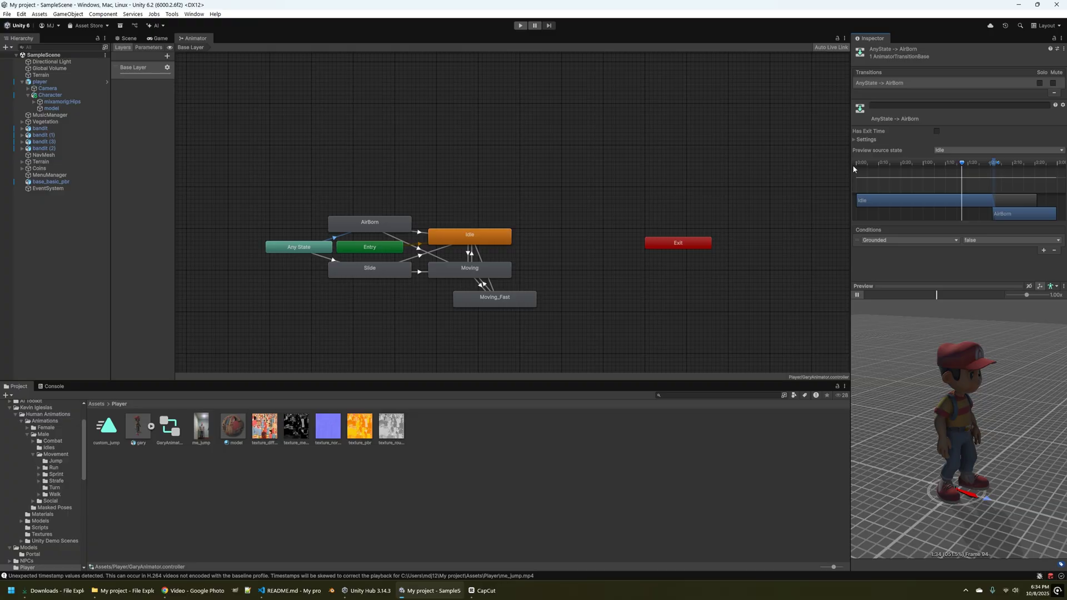
Enter play mode, start the game, and run the character forward with W
left_click(521, 25)
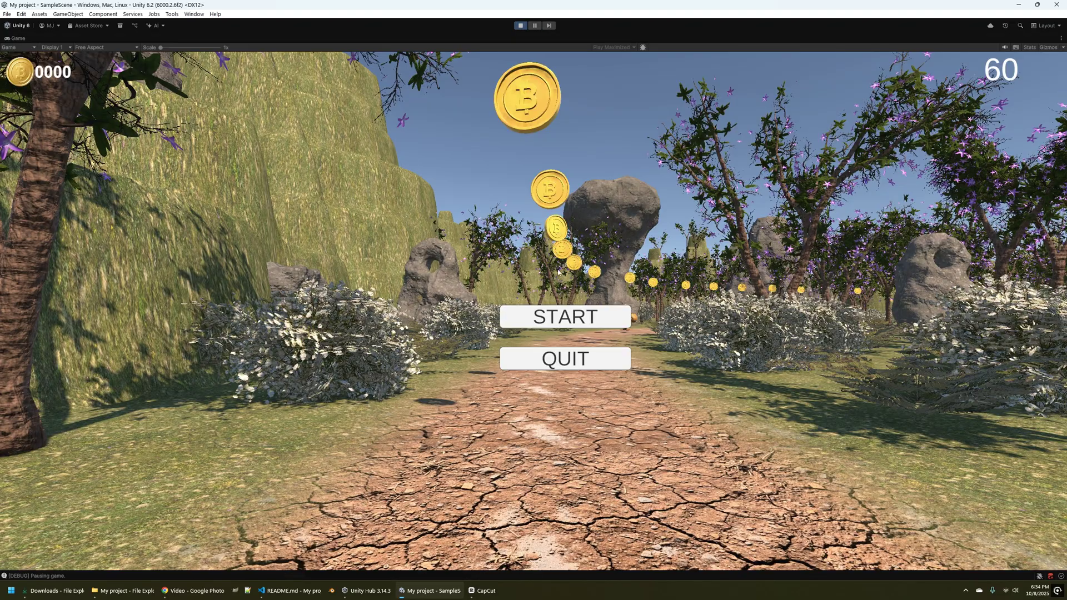
left_click(552, 316)
key("w")
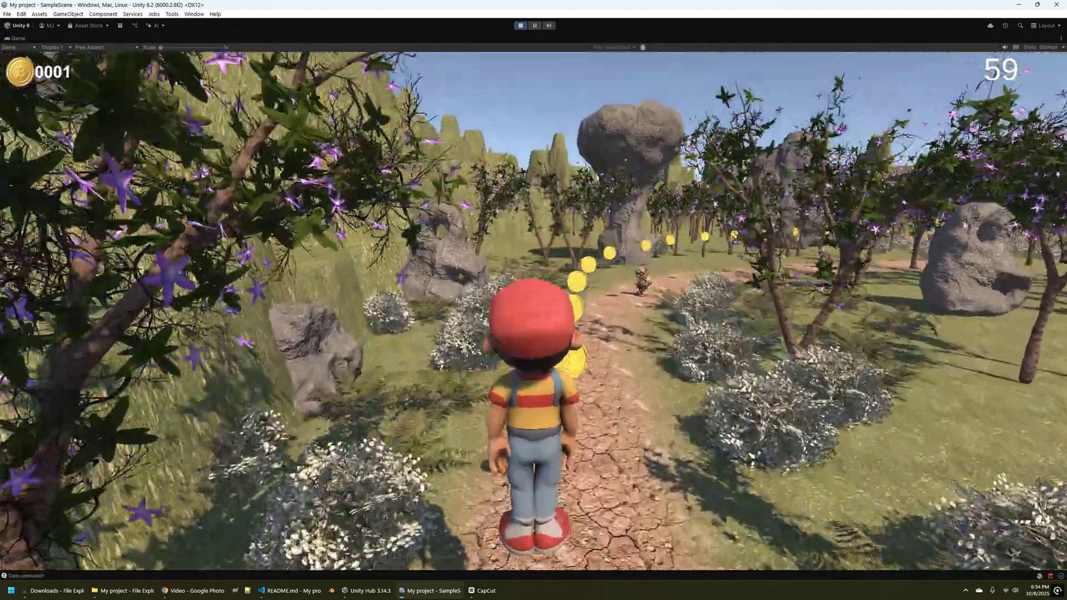
key("w")
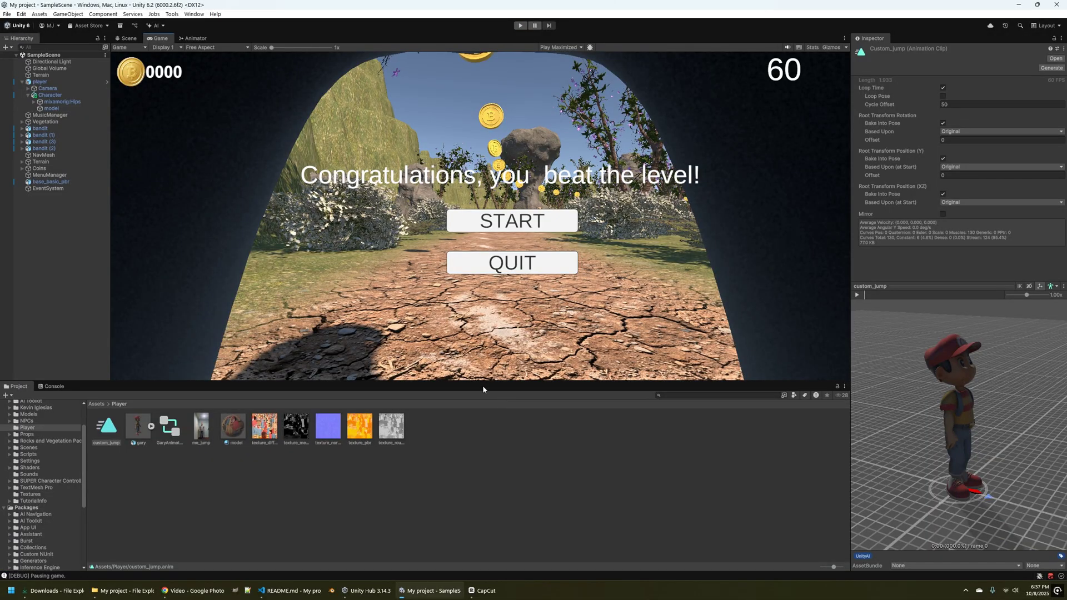
In the custom_jump AI generator's Trim tab, cut the opening frames and generate a trimmed take
left_click(1051, 68)
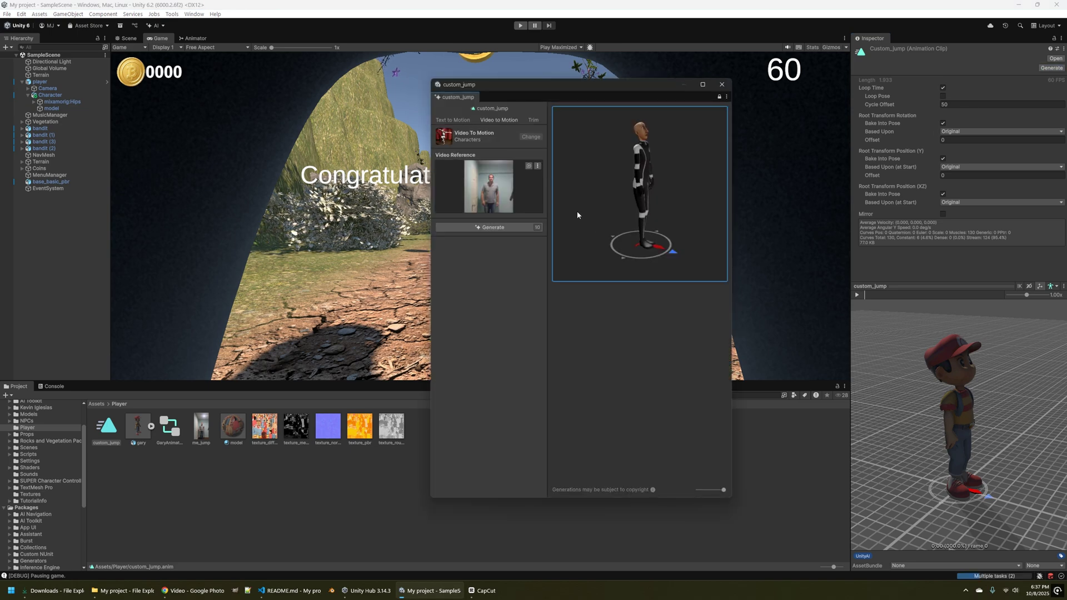
left_click(535, 120)
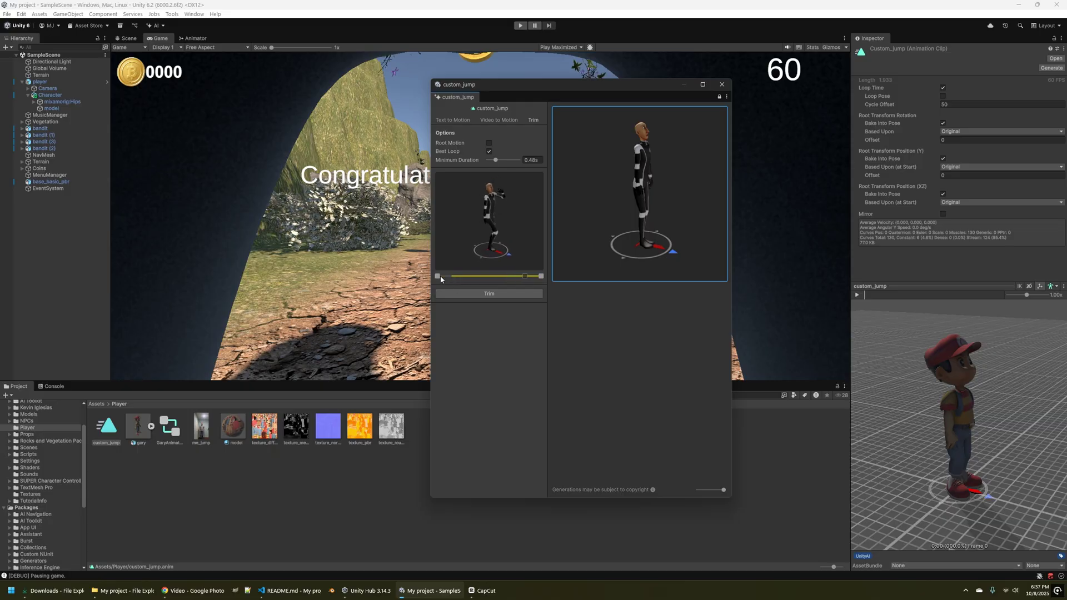
left_click_drag(439, 276, 465, 277)
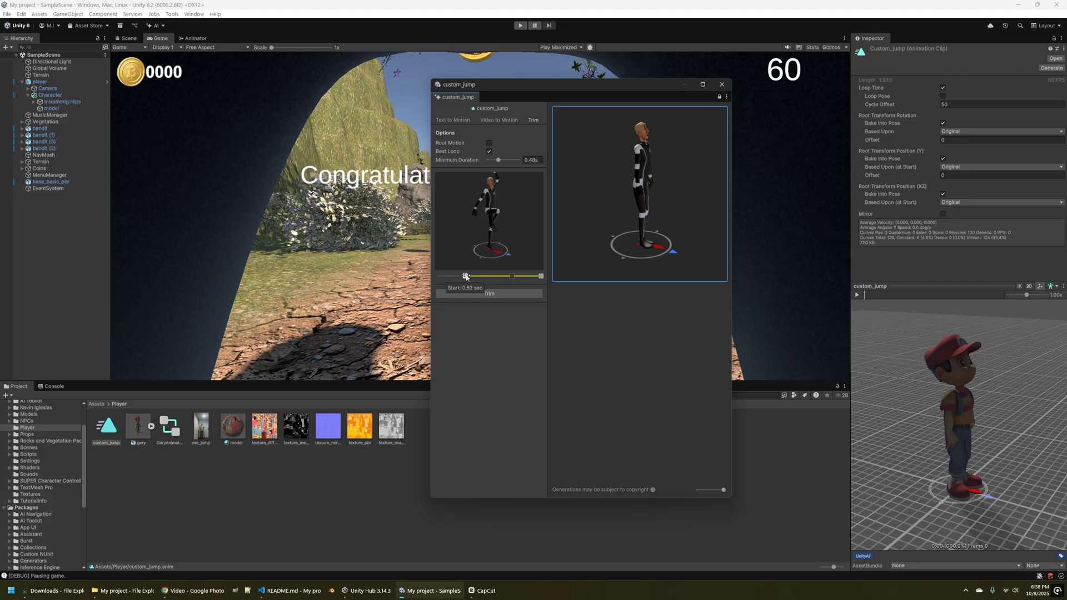
left_click(482, 294)
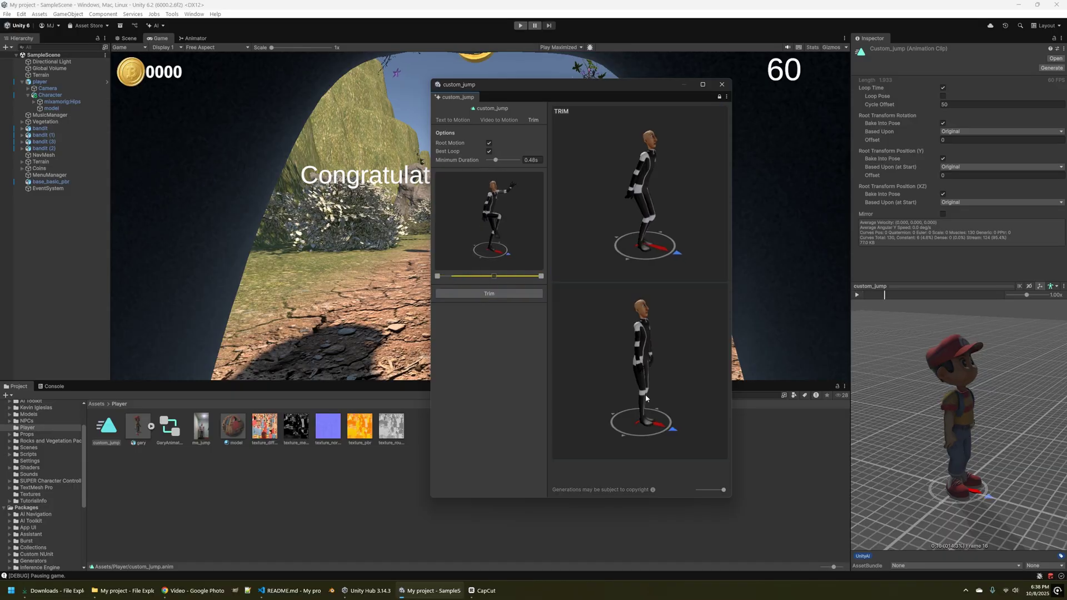
Enable root motion on the trimmed take and promote it to replace custom_jump (length 1.367)
left_click(489, 143)
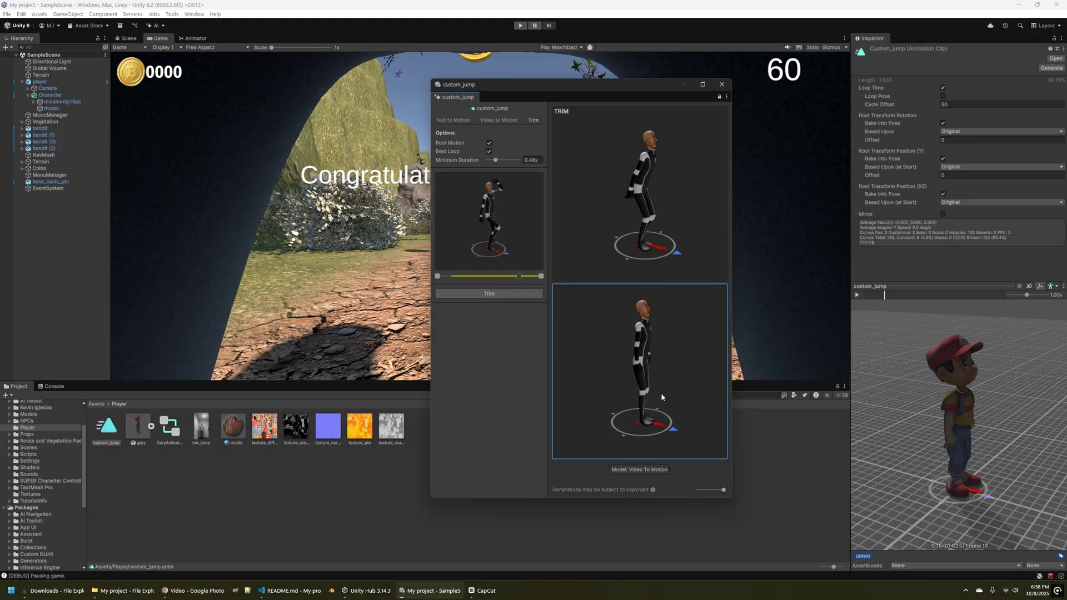
left_click(649, 228)
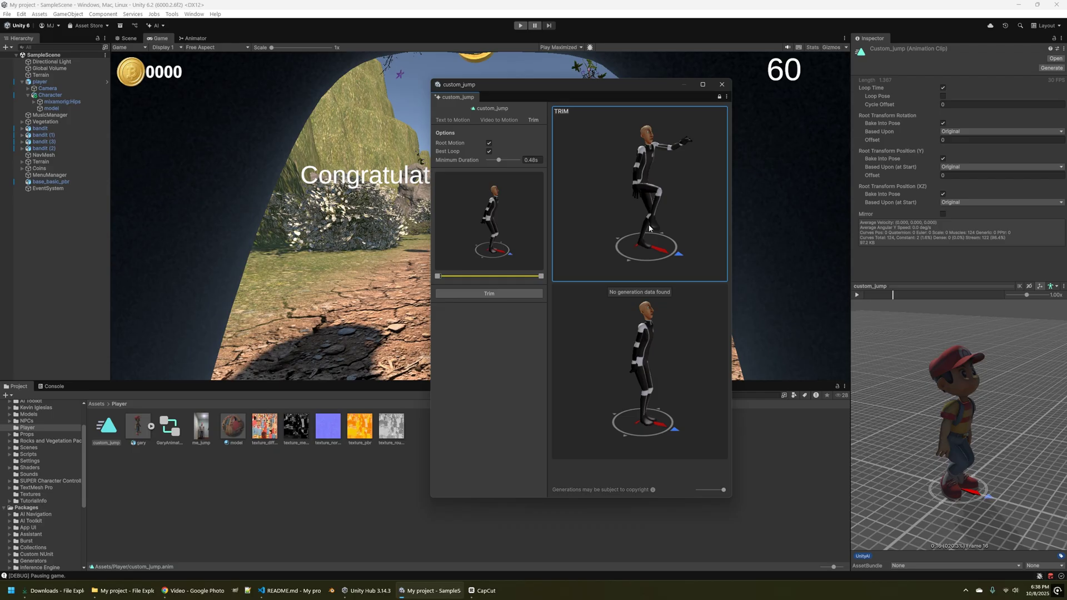
right_click(635, 194)
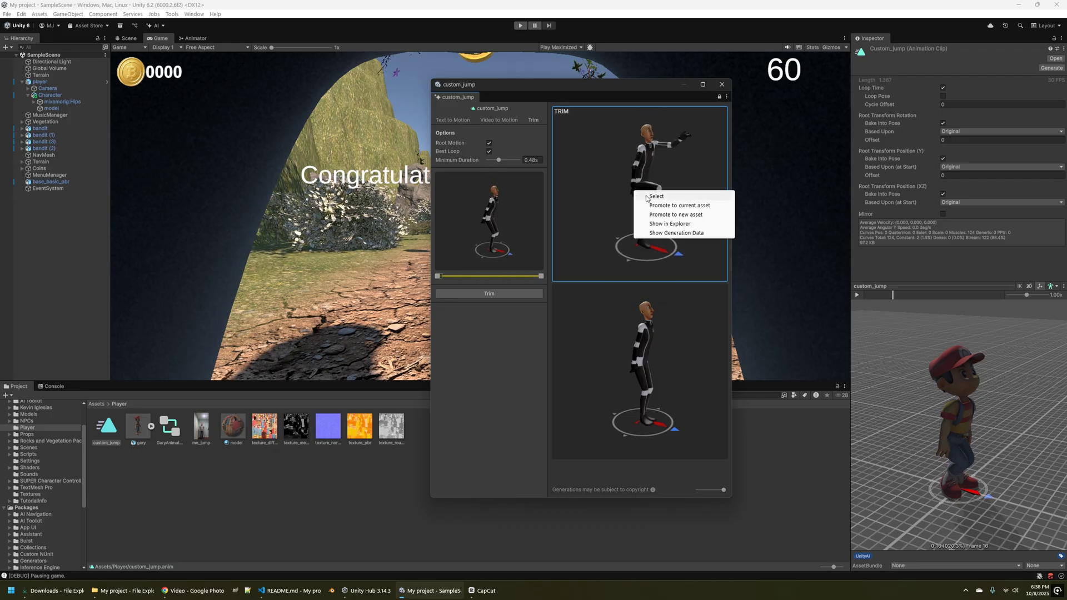
left_click(662, 205)
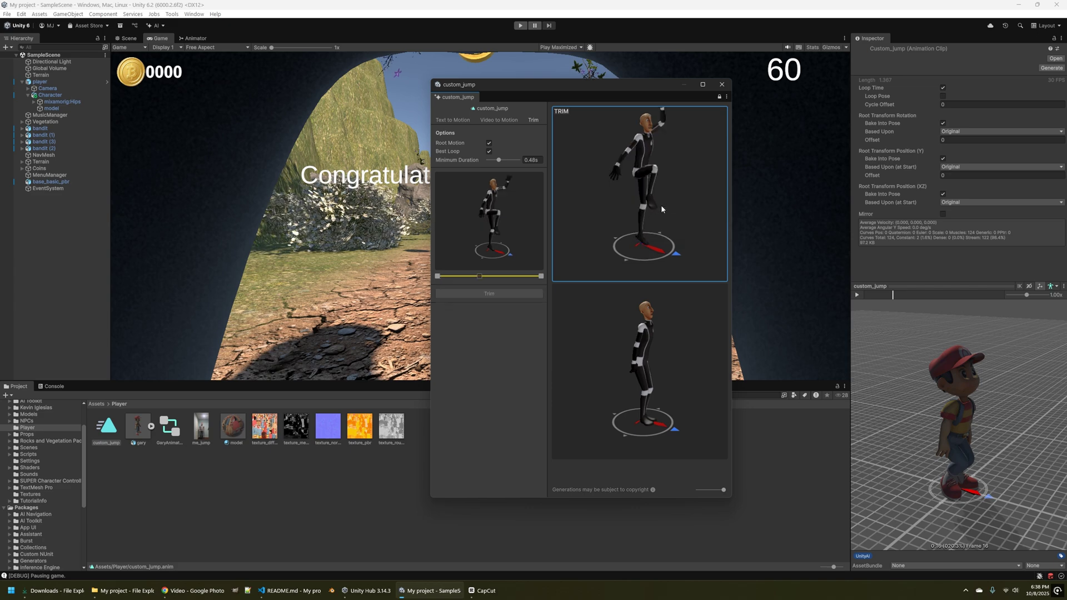
left_click(720, 86)
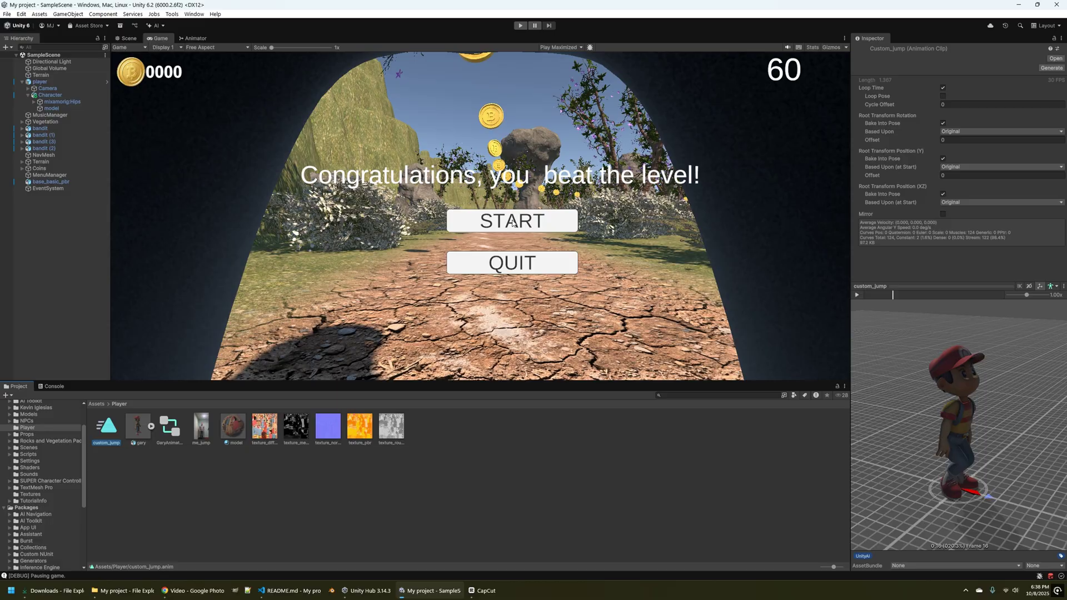
left_click(520, 25)
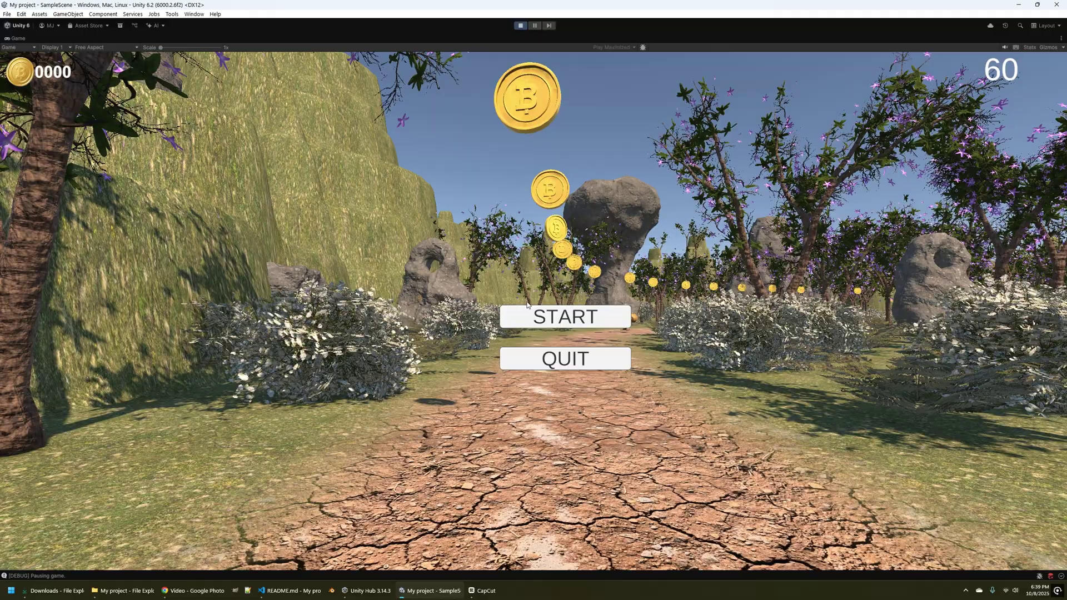
left_click(530, 314)
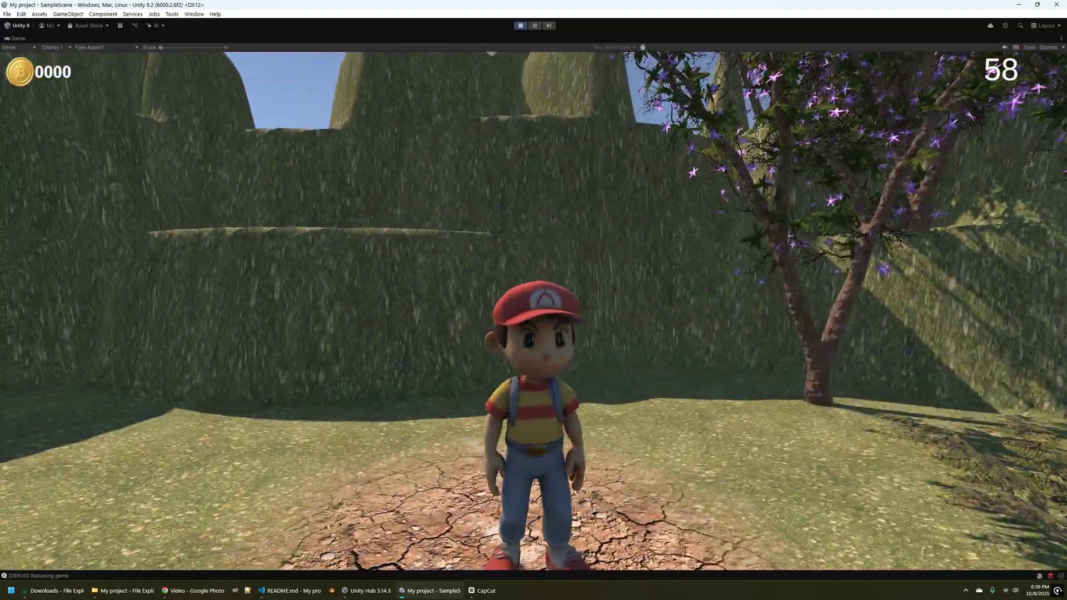
key("s")
key("d")
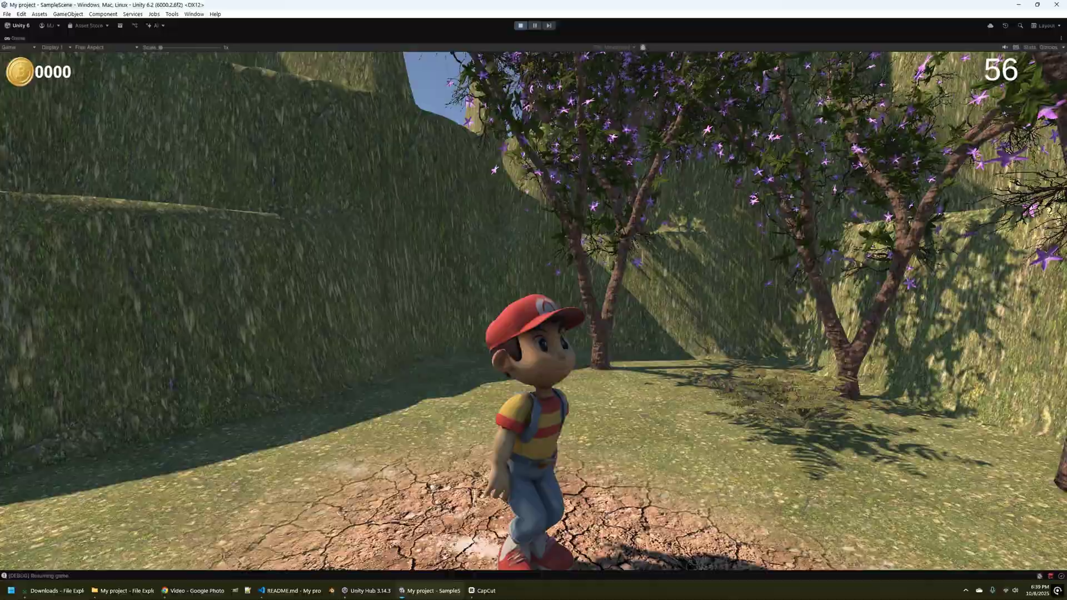
key("s")
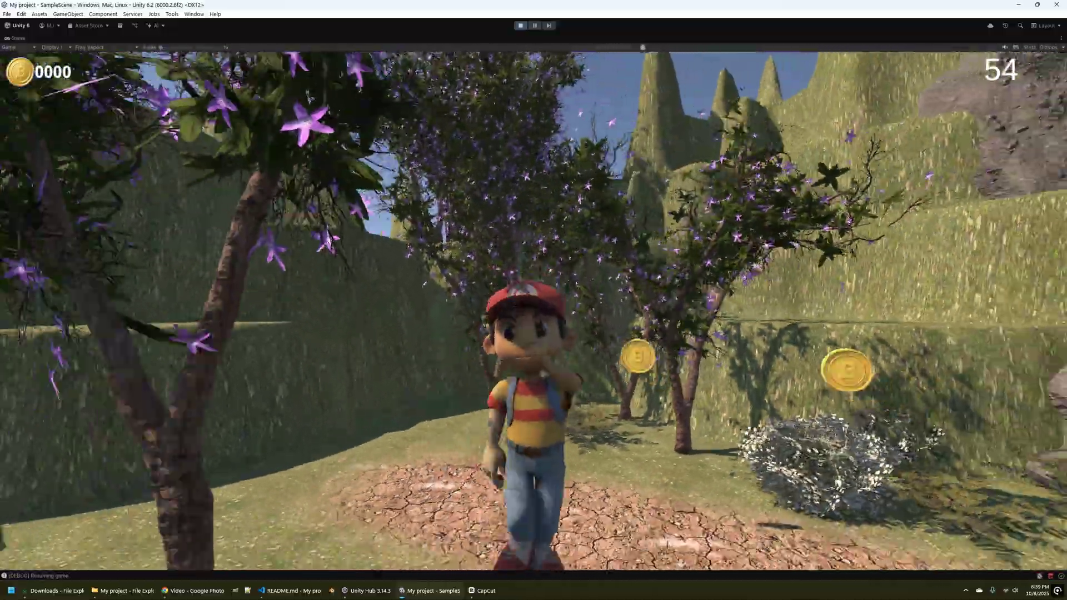
key("w")
key("s")
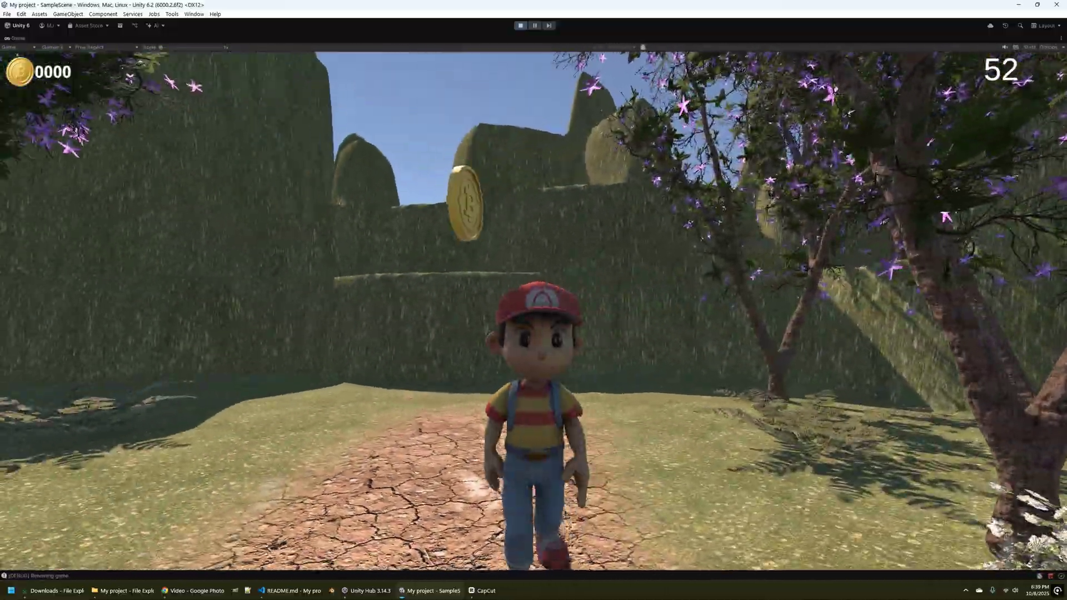
key("s")
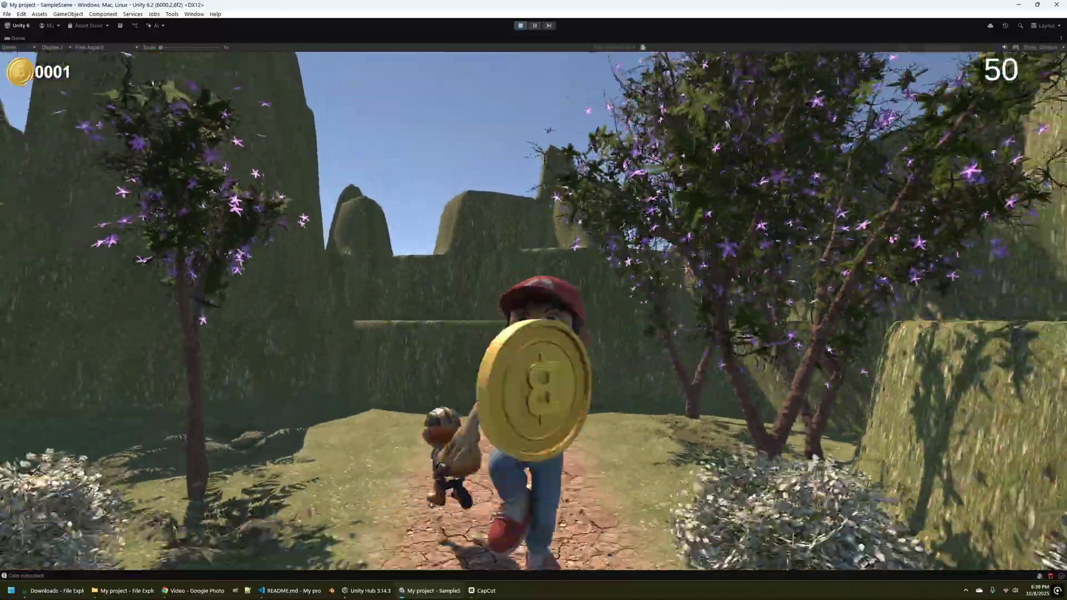
key("s")
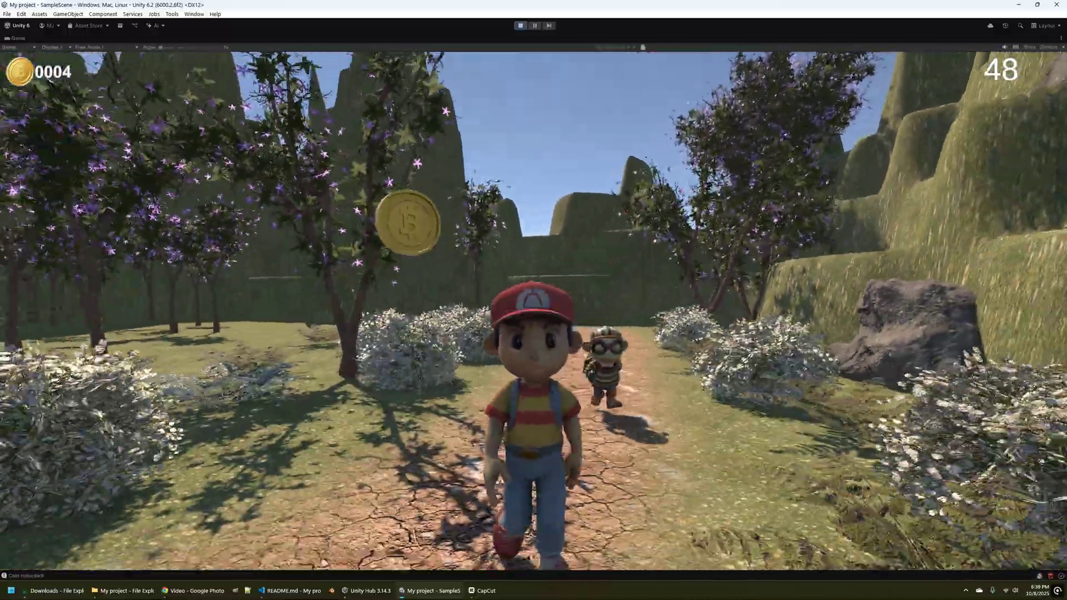
key("a")
key("w")
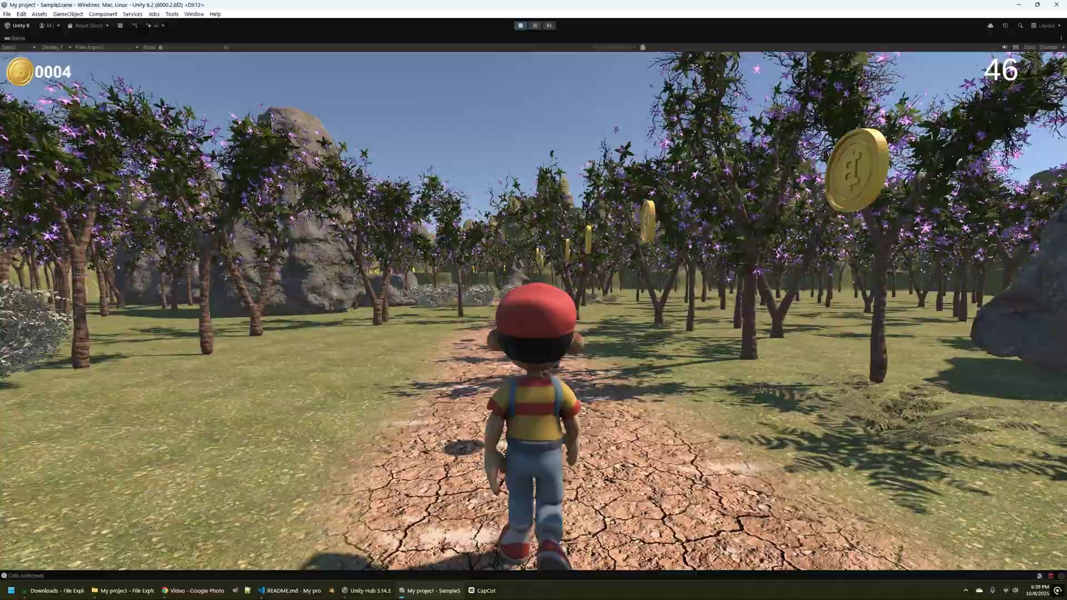
key("w")
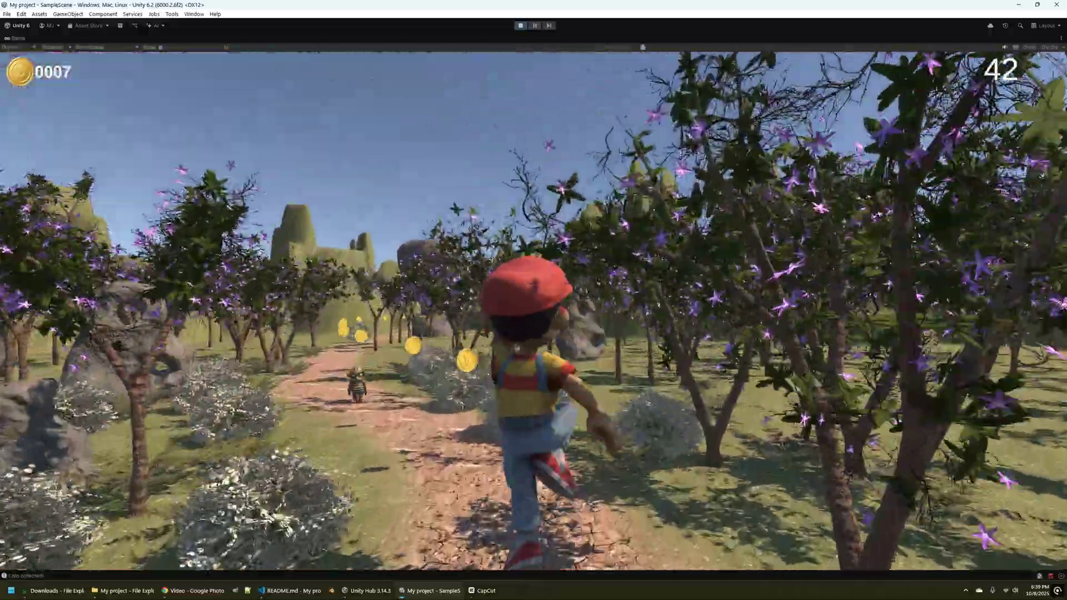
key("w")
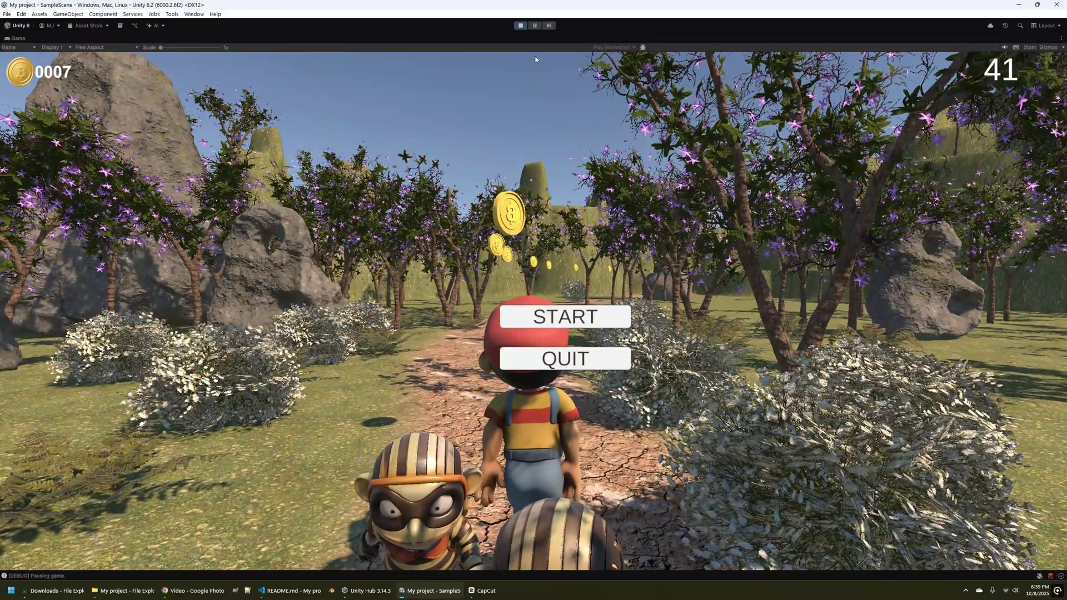
left_click(520, 25)
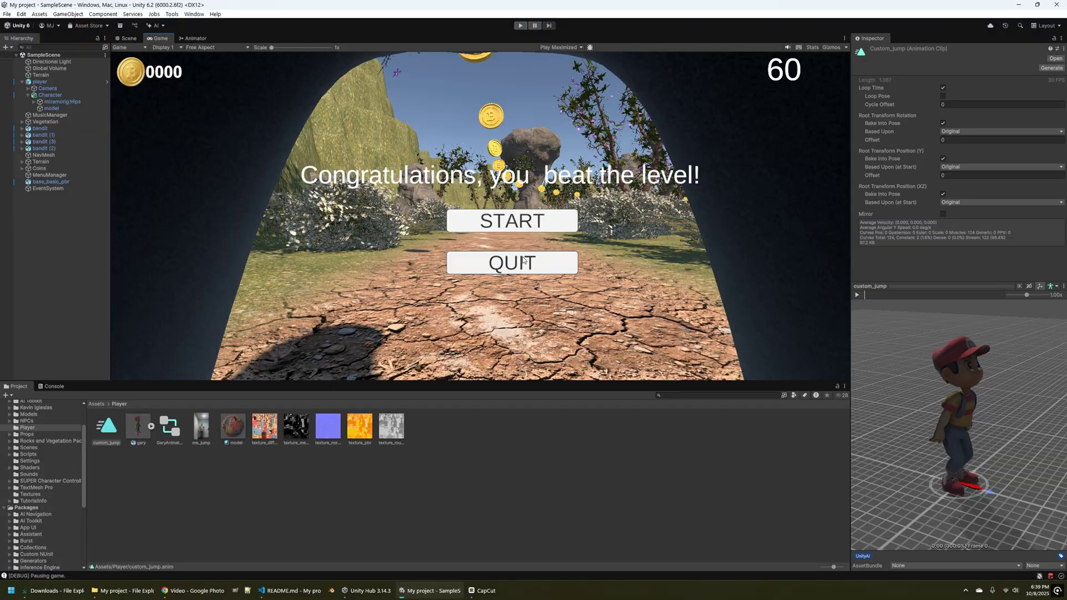